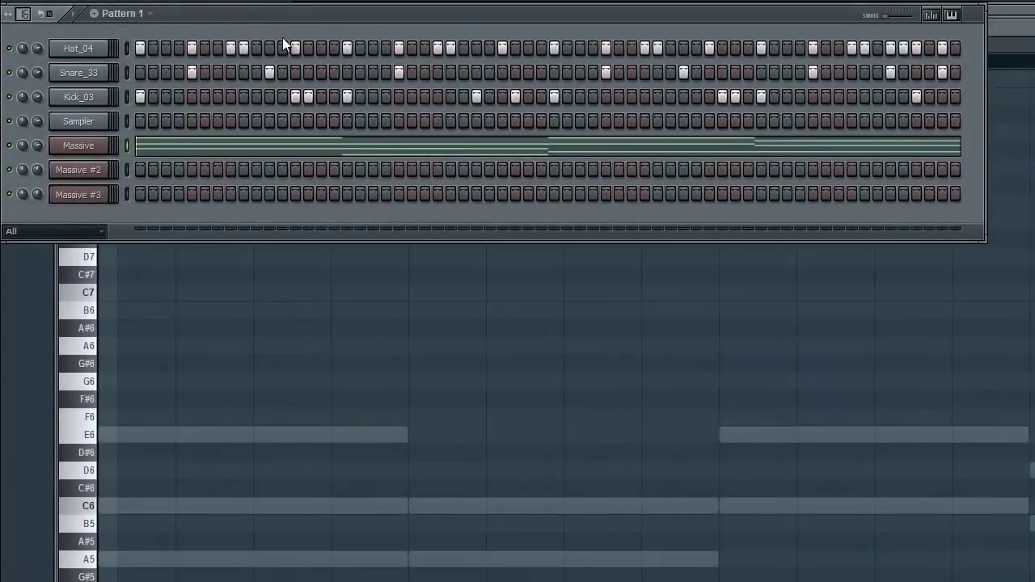
- Turn on another hi-hat step and open the Massive channel's notes in the piano roll
{"action": "left_click", "coordinate": [398, 47]}
{"action": "left_click", "coordinate": [92, 148]}
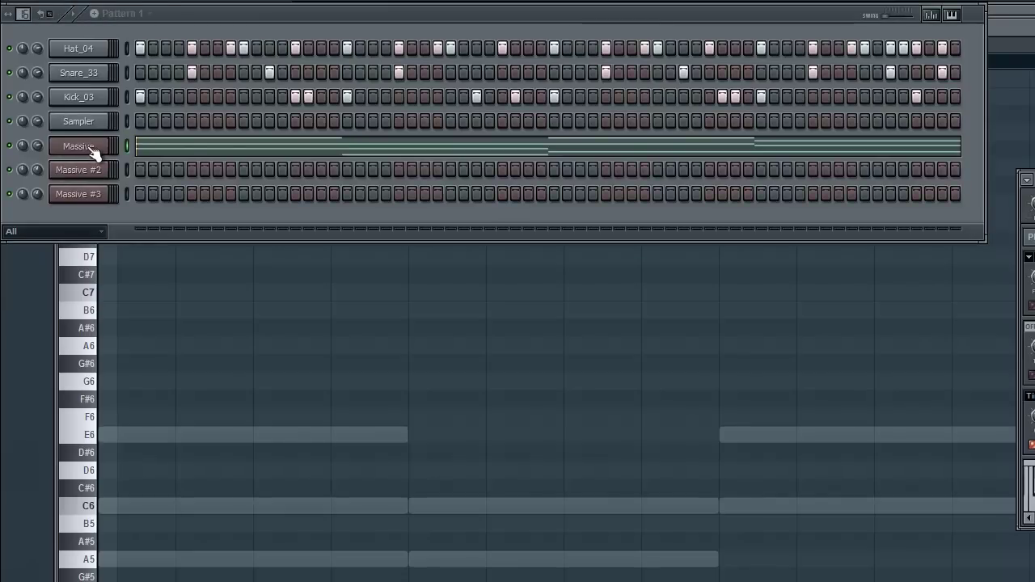
{"action": "left_click", "coordinate": [172, 148]}
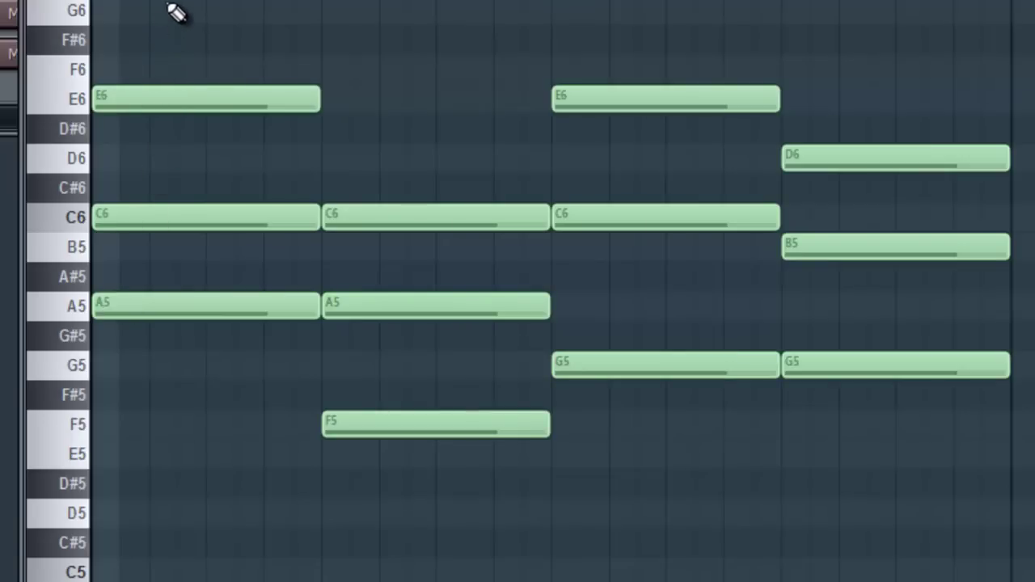
- Select each chord in turn: A5–C6–E6, F5–A5–C6, G5–C6–E6, then G5–B5–D6
{"action": "left_click_drag", "start_coordinate": [164, 2], "coordinate": [213, 414]}
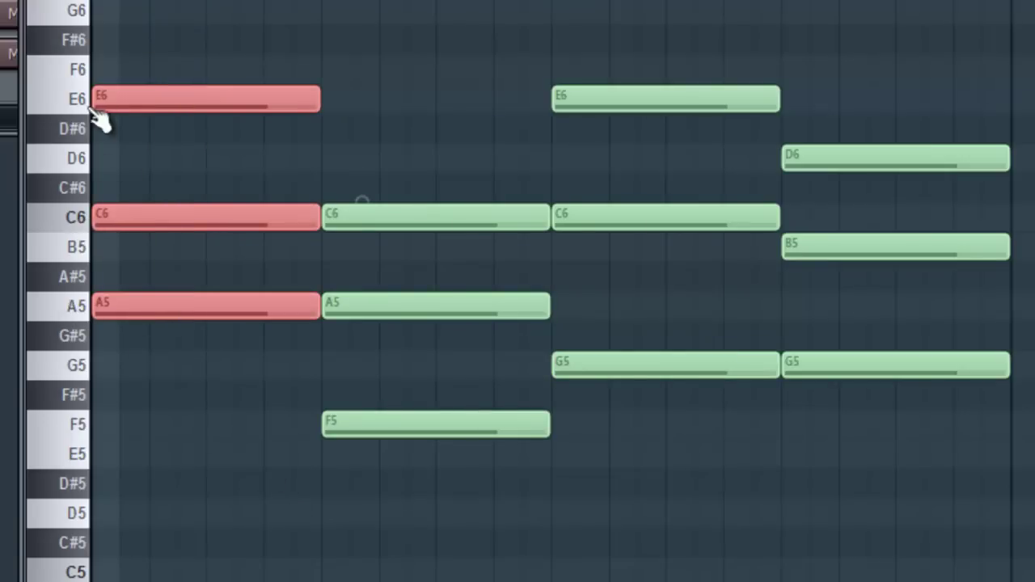
{"action": "left_click_drag", "start_coordinate": [389, 146], "coordinate": [484, 558]}
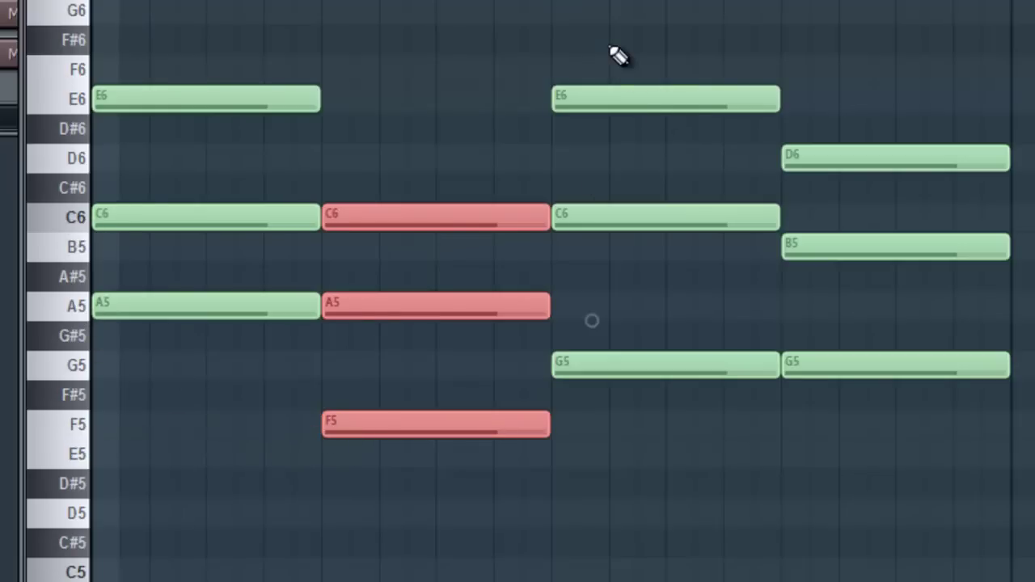
{"action": "left_click_drag", "start_coordinate": [612, 29], "coordinate": [672, 461]}
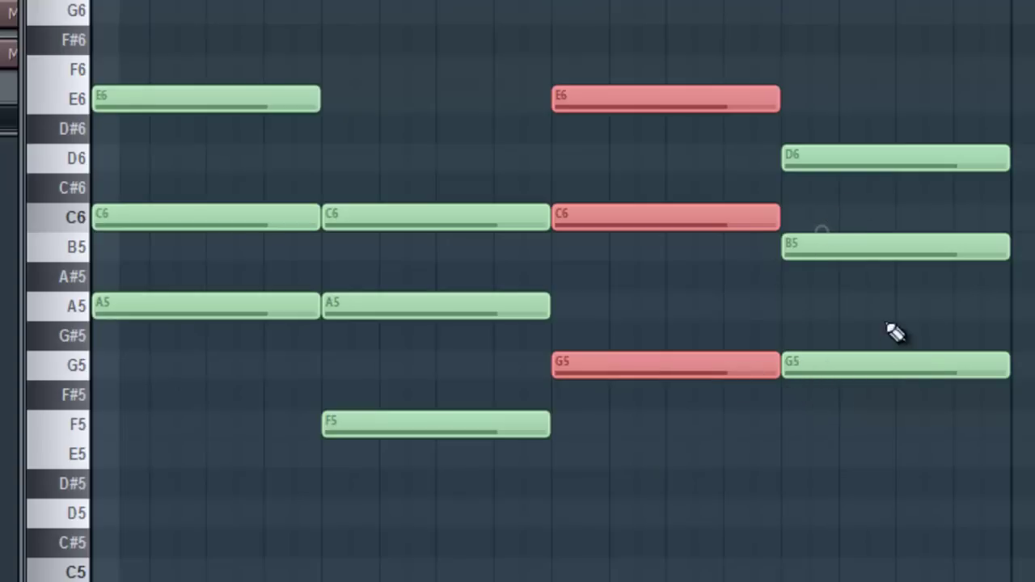
{"action": "left_click_drag", "start_coordinate": [865, 86], "coordinate": [963, 463]}
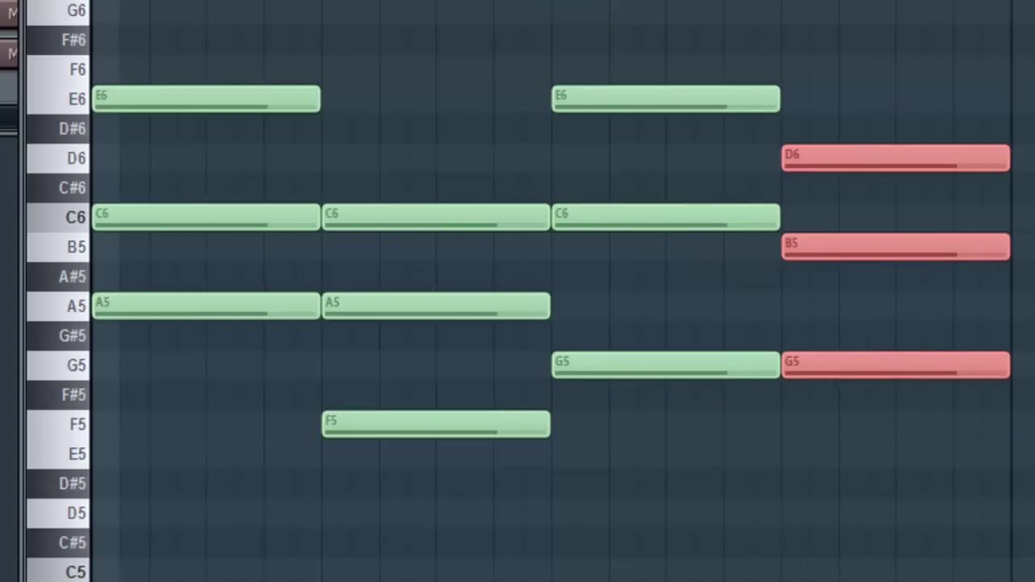
{"action": "key", "text": "F6"}
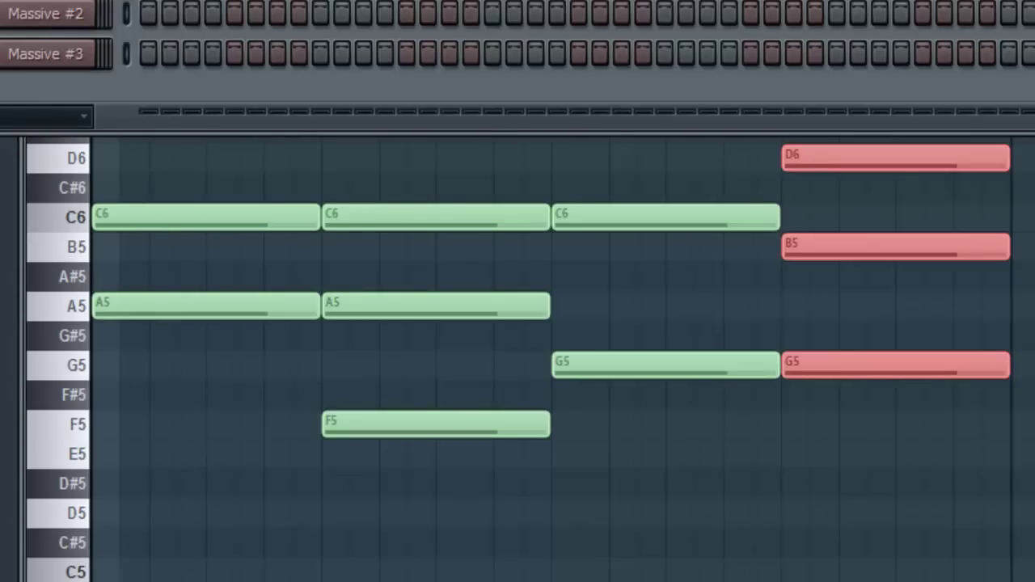
{"action": "key", "text": "F7"}
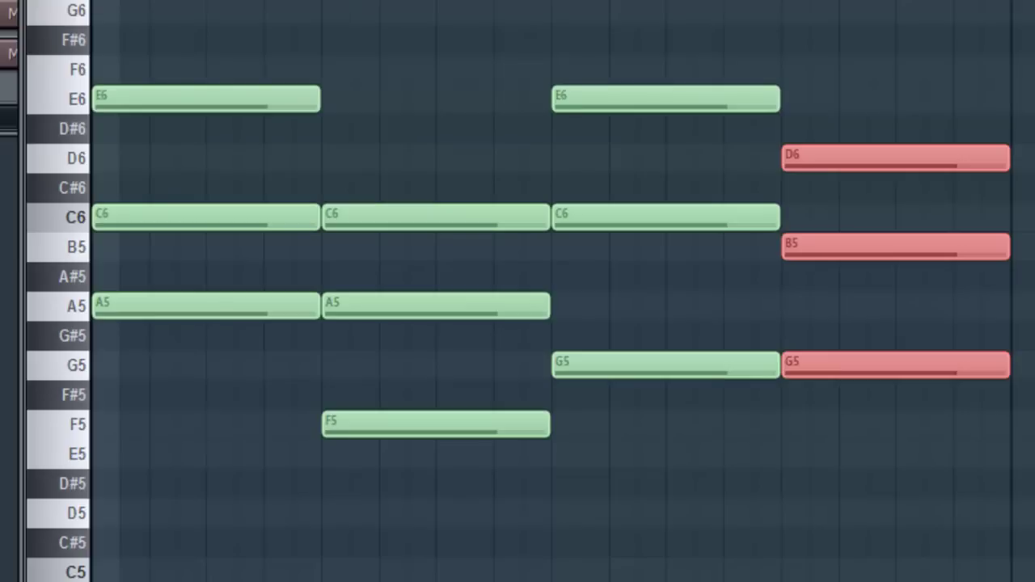
{"action": "key", "text": "space"}
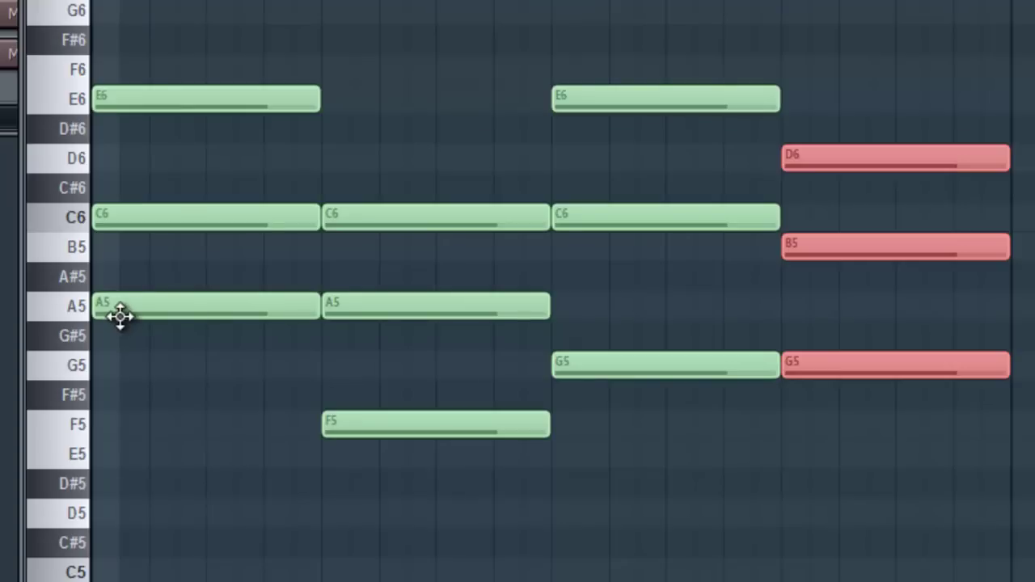
{"action": "left_click", "coordinate": [119, 315]}
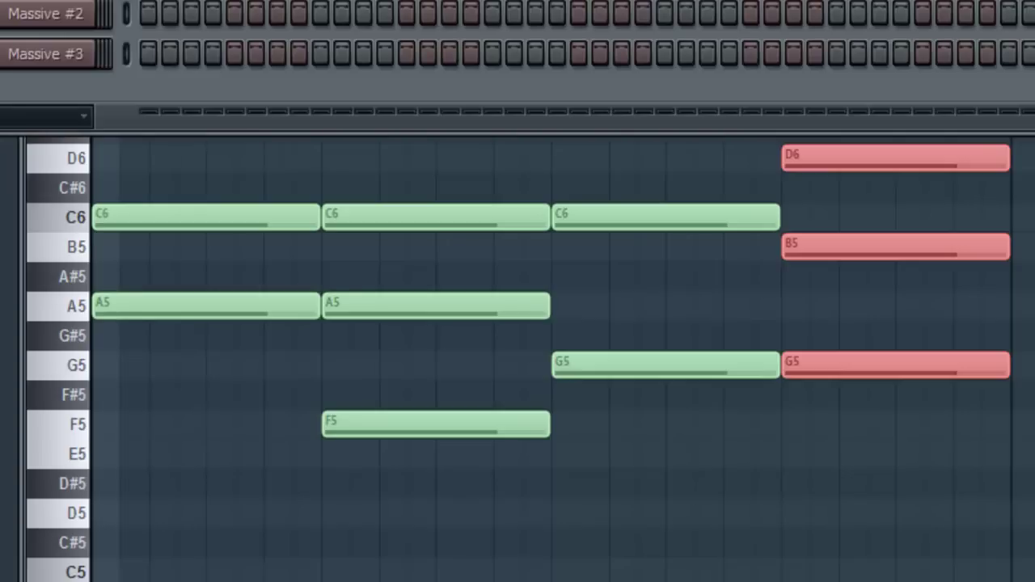
- Open the Massive #2 channel in its own piano roll
{"action": "left_click", "coordinate": [72, 24]}
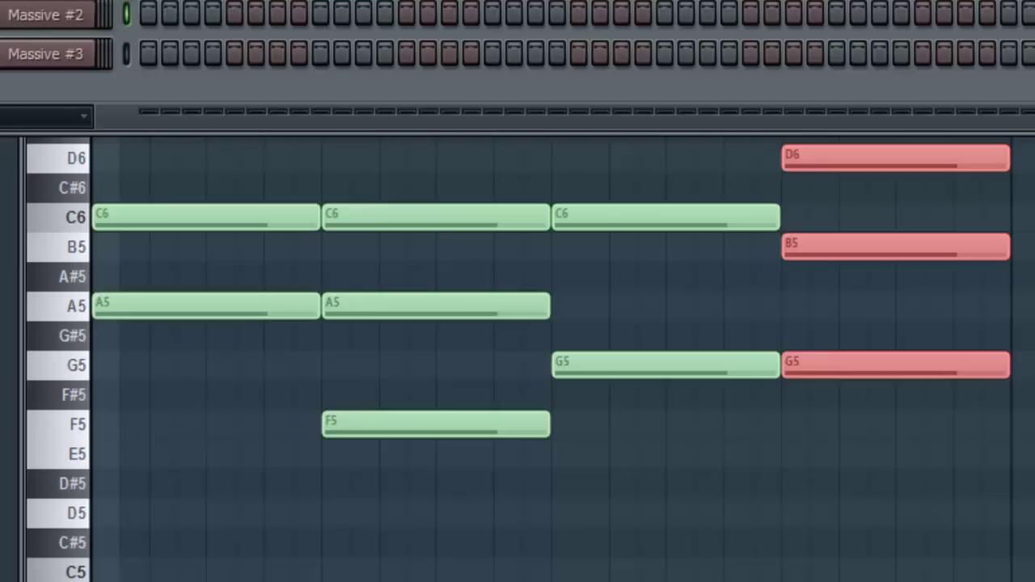
{"action": "right_click", "coordinate": [72, 14]}
{"action": "left_click", "coordinate": [143, 10]}
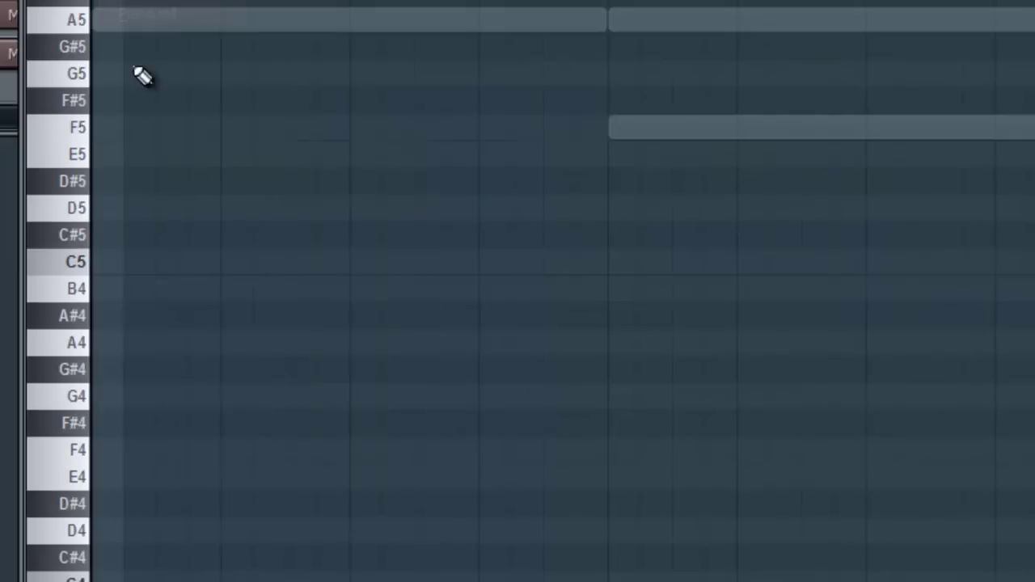
{"action": "scroll", "coordinate": [448, 110], "scroll_direction": "up", "scroll_amount": 5}
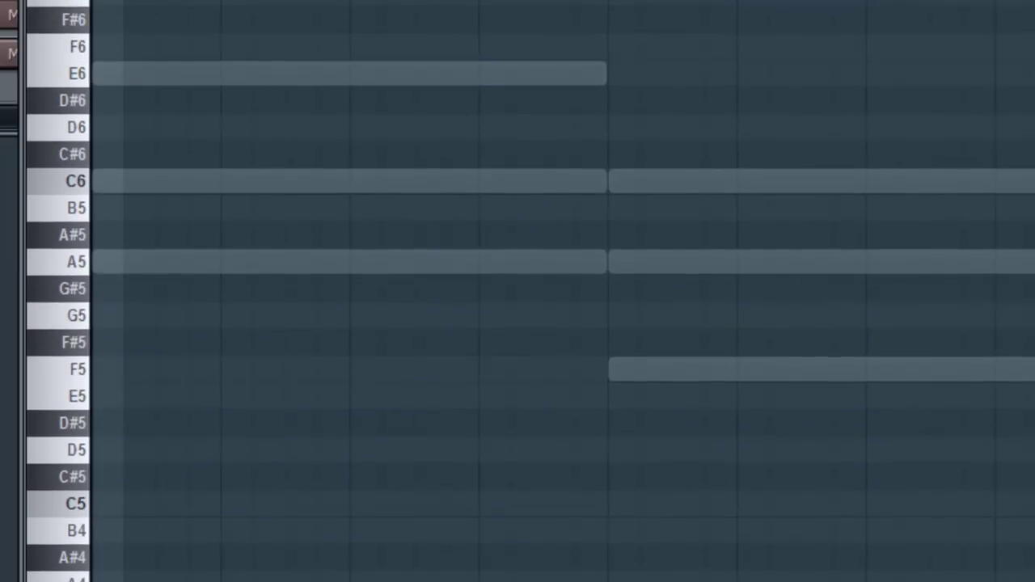
{"action": "scroll", "coordinate": [612, 144], "scroll_direction": "down", "scroll_amount": 3, "text": "ctrl"}
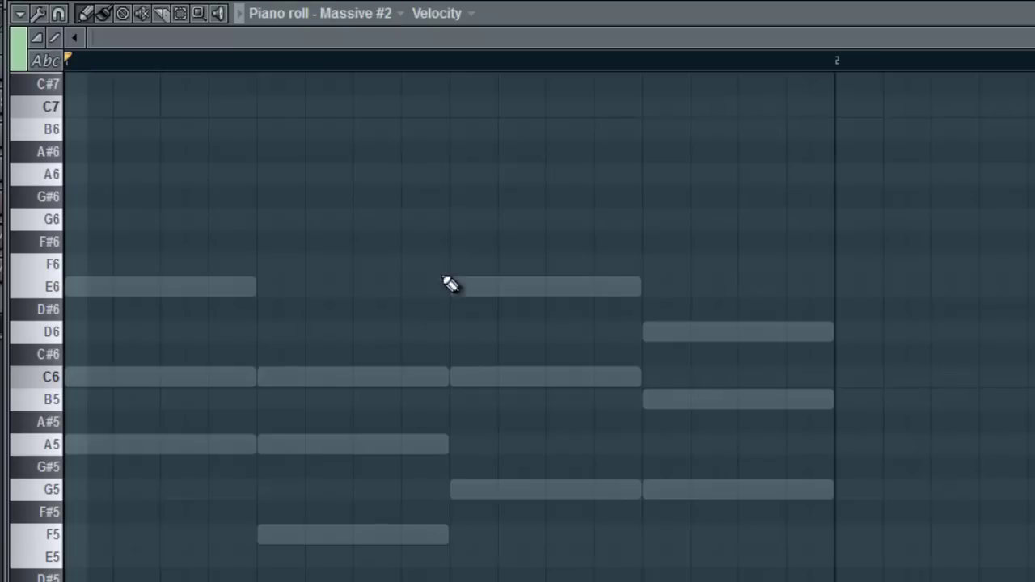
- Turn on Helpers > Ghost channels so the Massive chords show faintly behind
{"action": "left_click", "coordinate": [19, 13]}
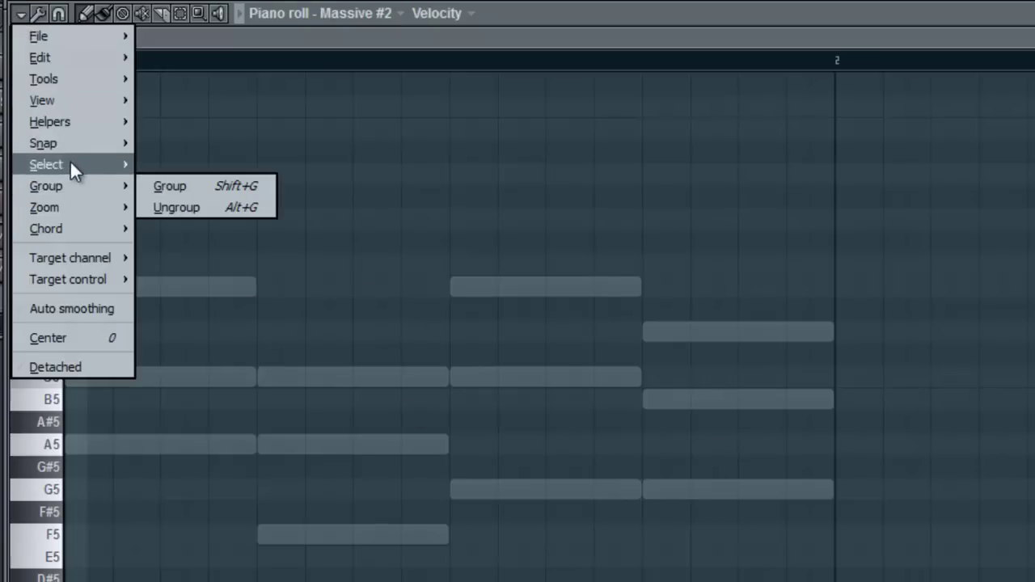
{"action": "mouse_move", "coordinate": [33, 33]}
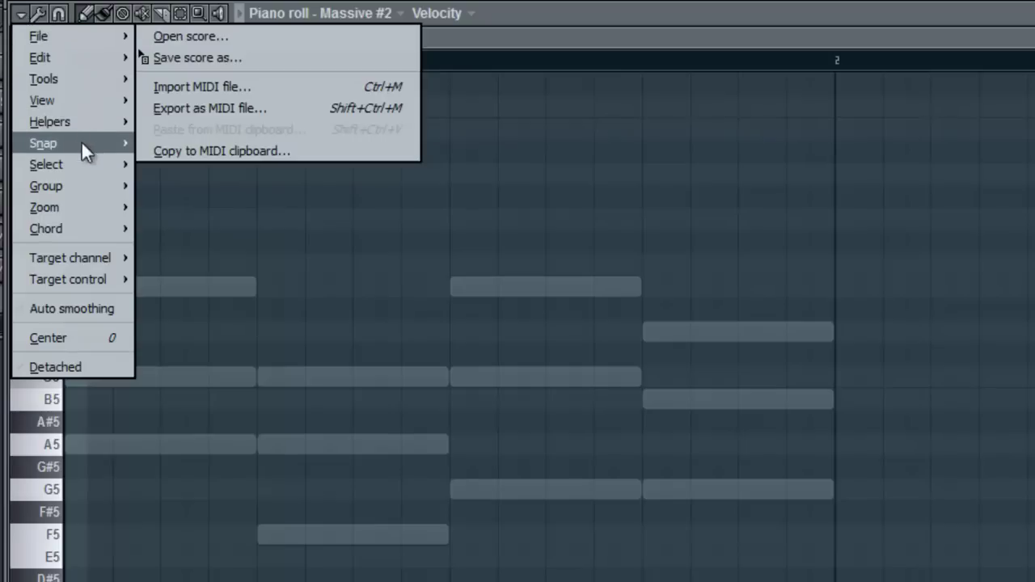
{"action": "mouse_move", "coordinate": [91, 122]}
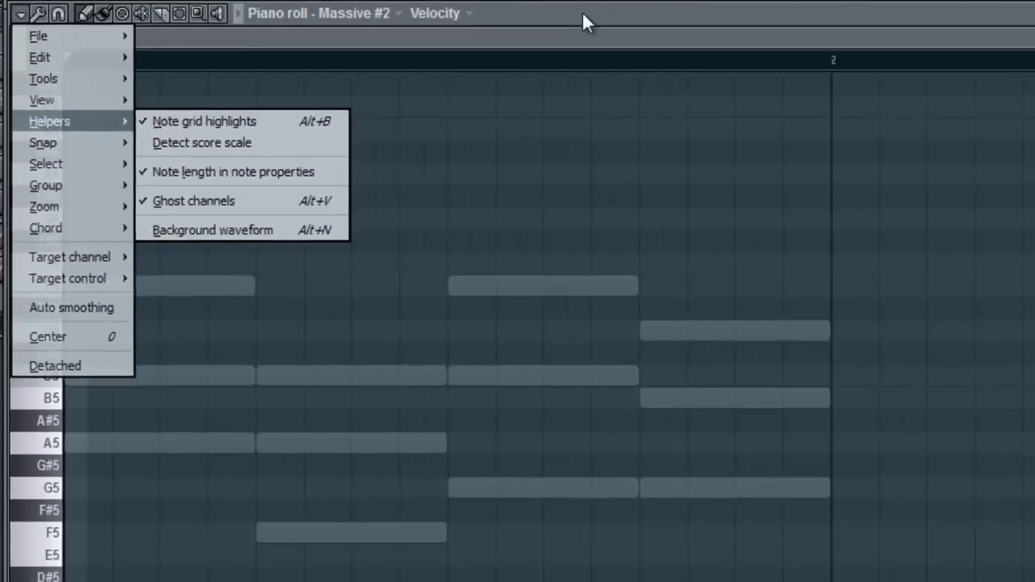
{"action": "left_click", "coordinate": [979, 45]}
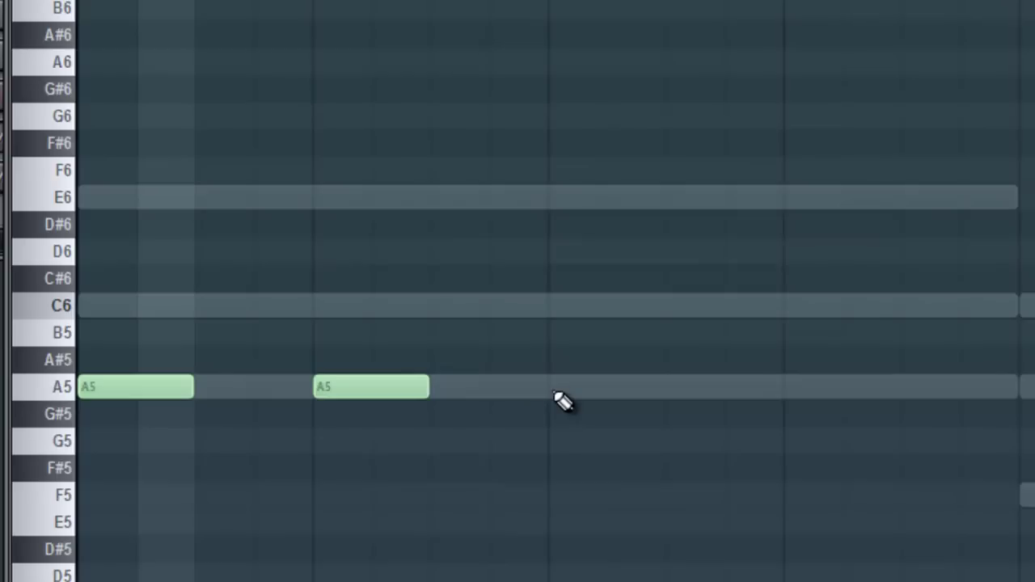
- Add short A5 notes on either side of a C6 over the first chord
{"action": "left_click", "coordinate": [558, 391]}
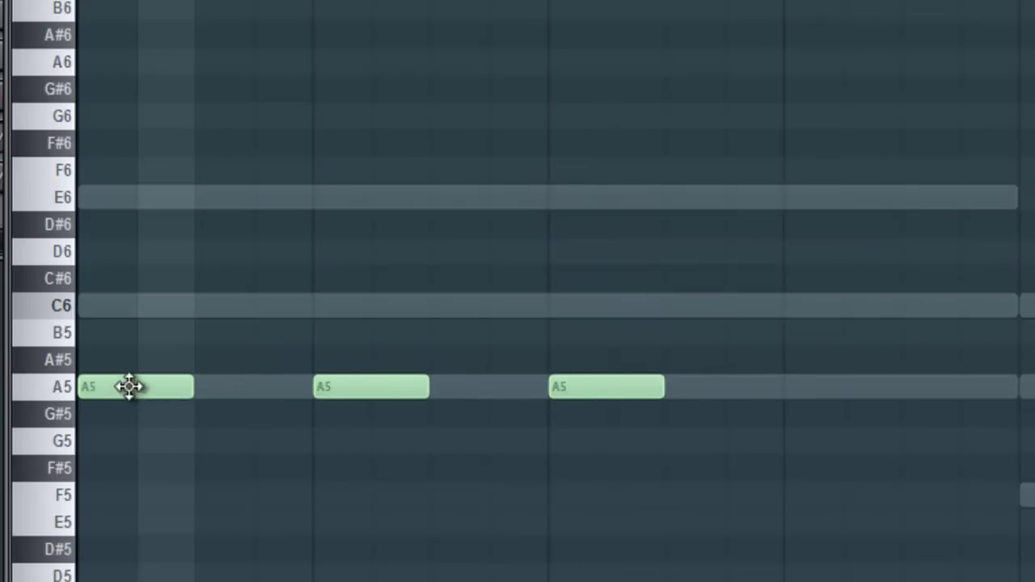
{"action": "left_click", "coordinate": [669, 306]}
{"action": "left_click", "coordinate": [793, 387]}
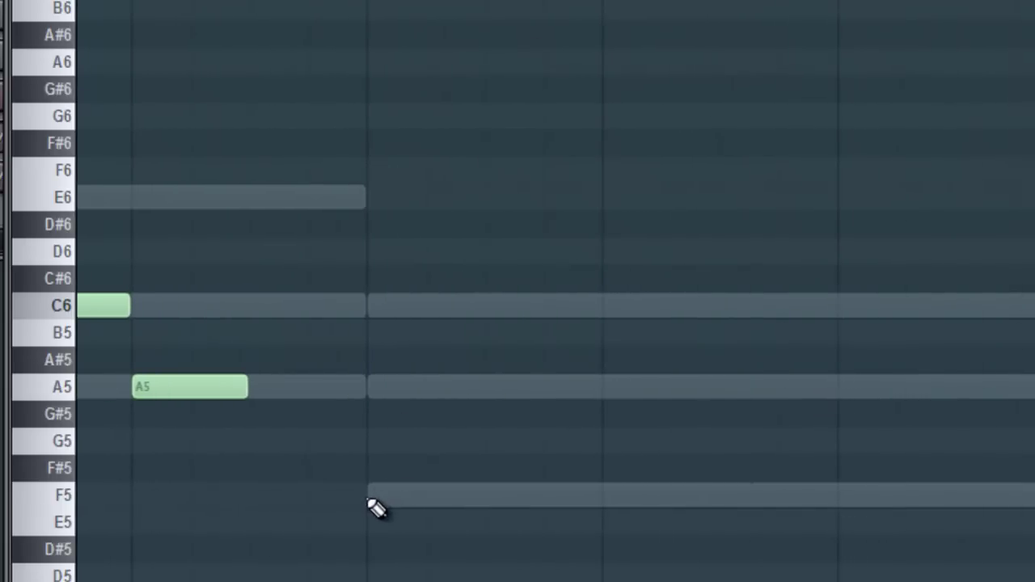
- Add repeated short F5 notes and one A5 under the second chord
{"action": "left_click", "coordinate": [380, 495]}
{"action": "left_click", "coordinate": [298, 447]}
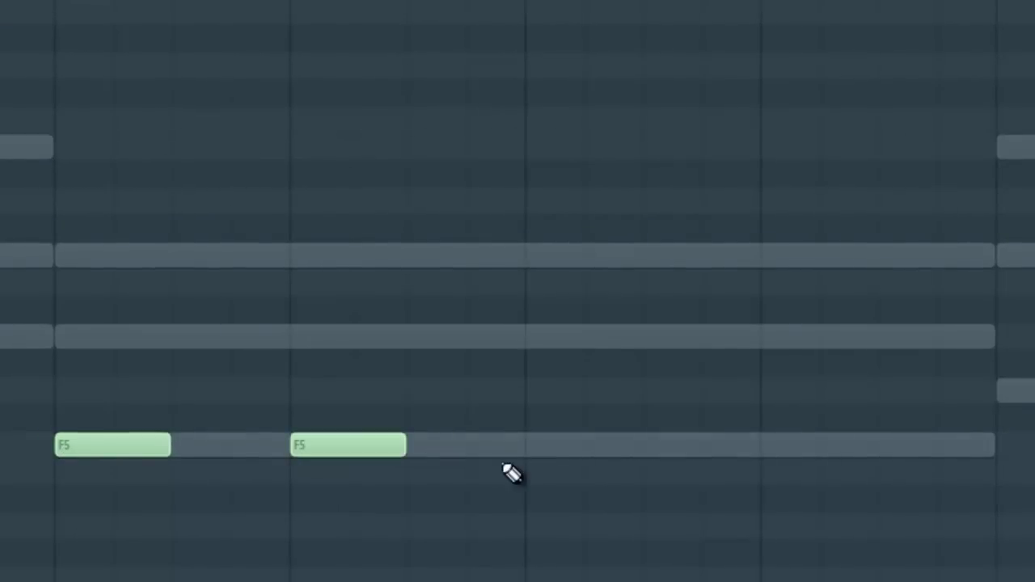
{"action": "left_click", "coordinate": [534, 446]}
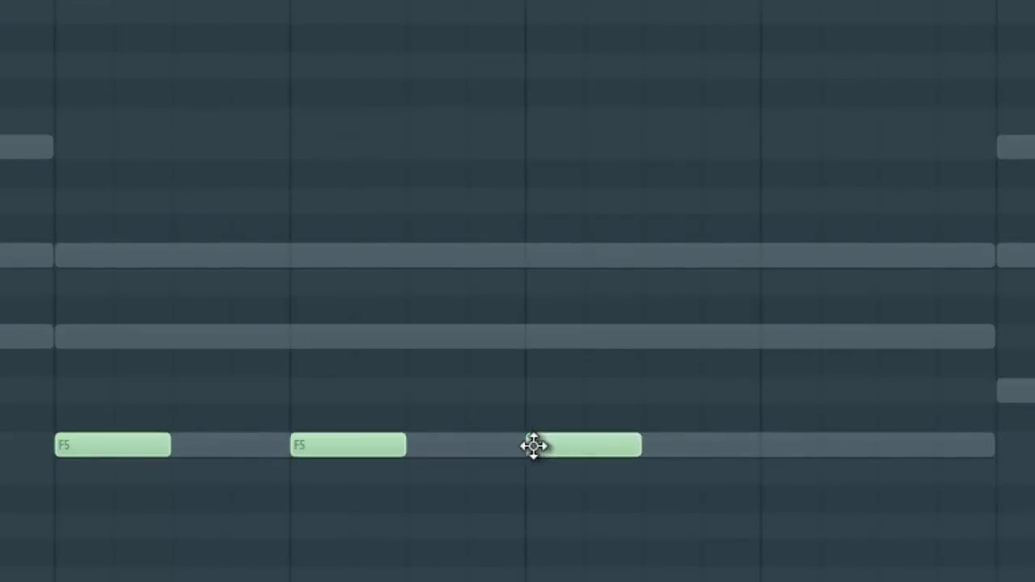
{"action": "left_click", "coordinate": [650, 336]}
{"action": "left_click", "coordinate": [766, 446]}
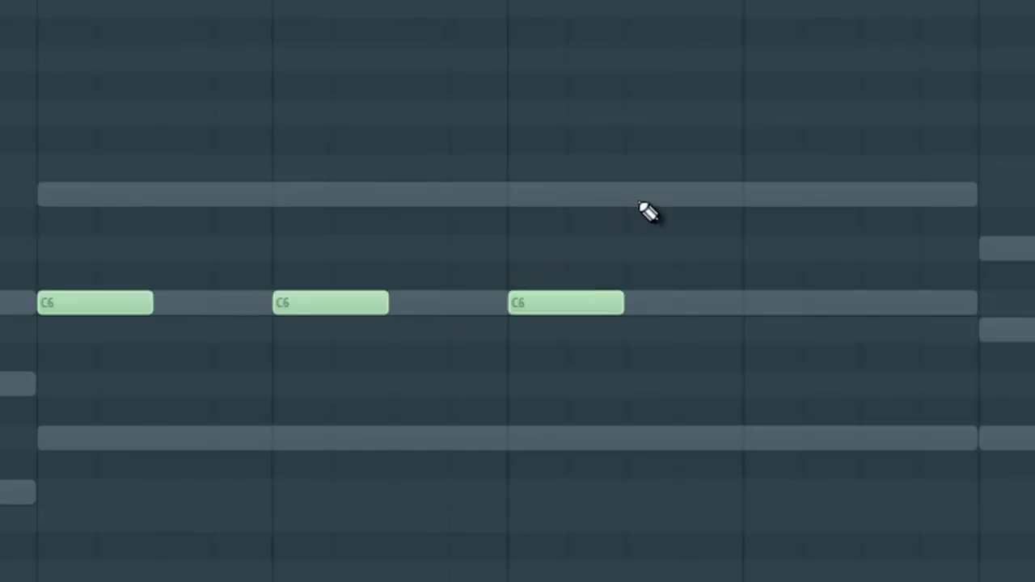
- Add E6 and C6 notes, then finish with a B5, D6, B5 figure
{"action": "left_click", "coordinate": [632, 196]}
{"action": "left_click", "coordinate": [749, 308]}
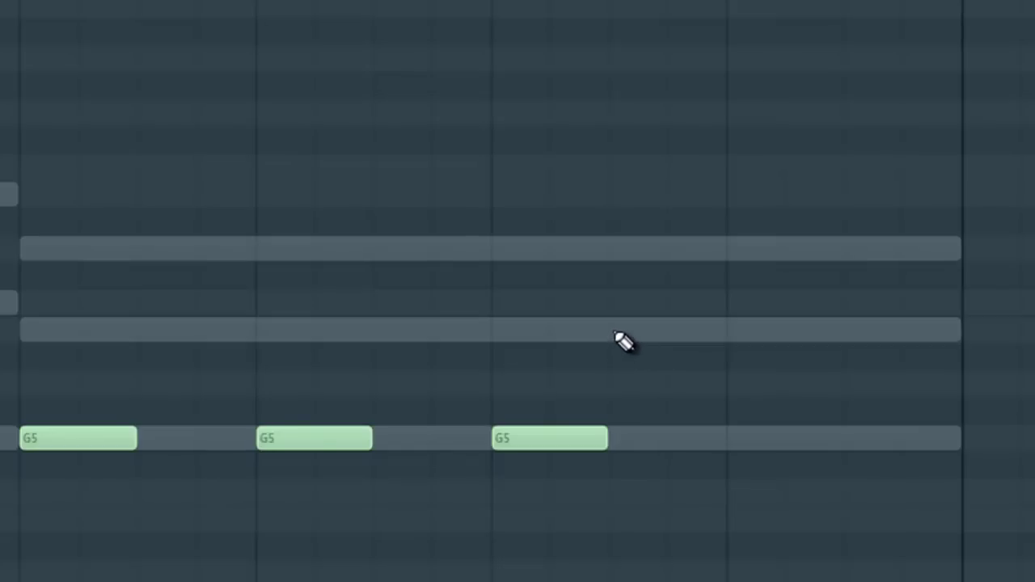
{"action": "left_click", "coordinate": [647, 332]}
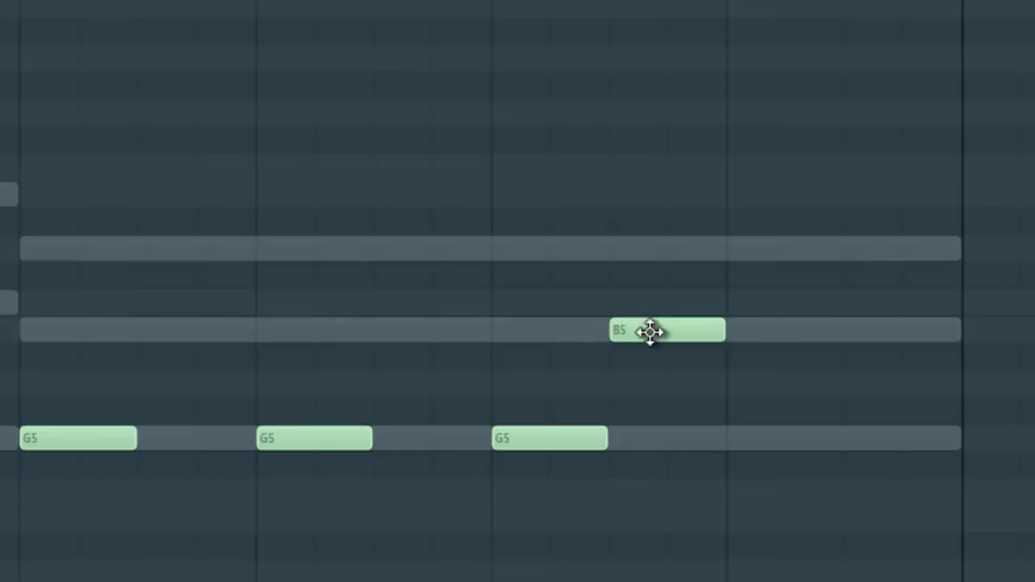
{"action": "left_click", "coordinate": [728, 250]}
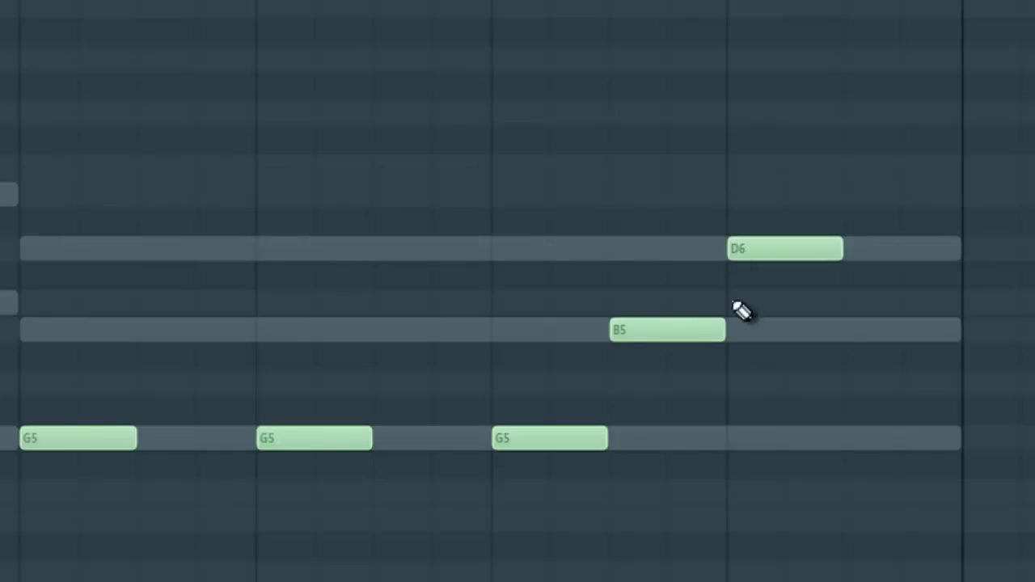
{"action": "left_click", "coordinate": [855, 333]}
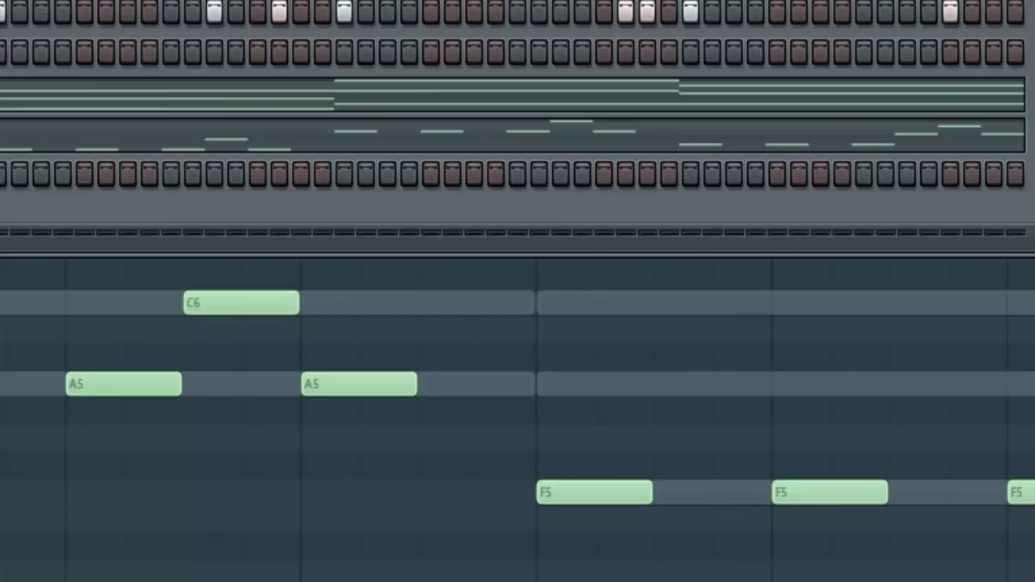
- Play the chords with the new melody, then hide the Channel Rack with F6
{"action": "key", "text": "space"}
{"action": "key", "text": "F6"}
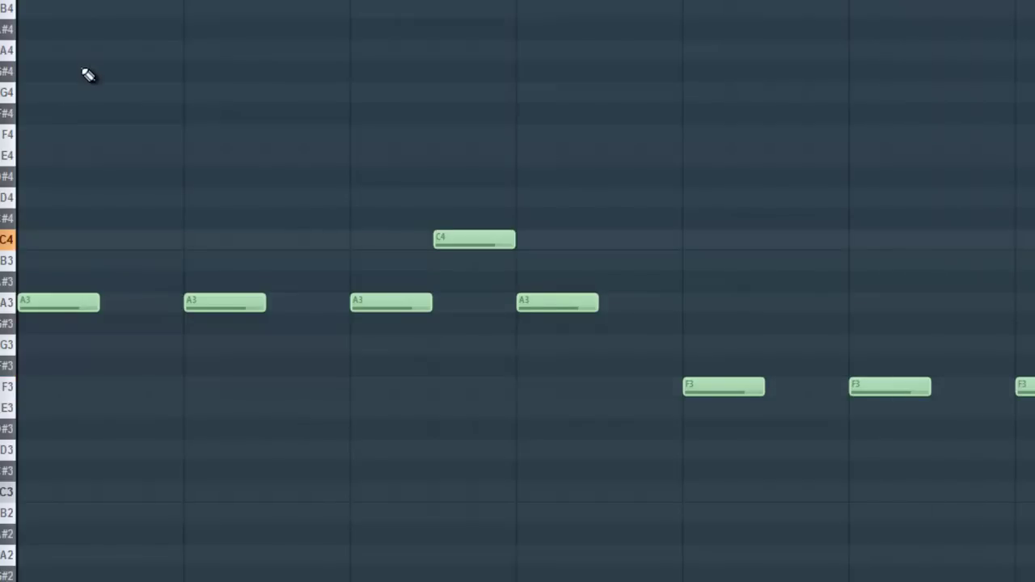
- Zoom out, play back the pattern, and select the Massive #3 channel
{"action": "scroll", "coordinate": [100, 100], "scroll_direction": "down", "scroll_amount": 5}
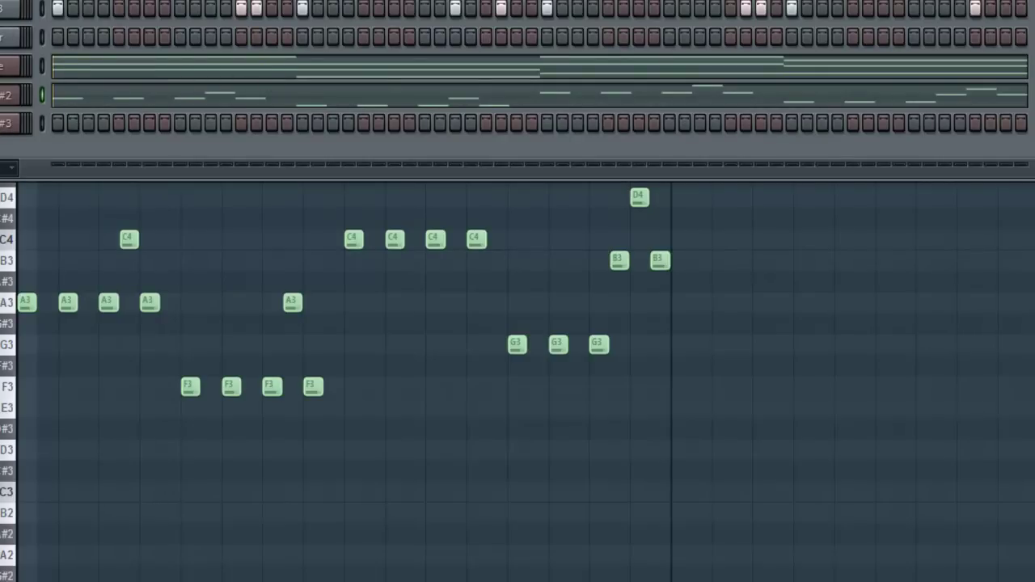
{"action": "key", "text": "space"}
{"action": "left_click", "coordinate": [42, 123]}
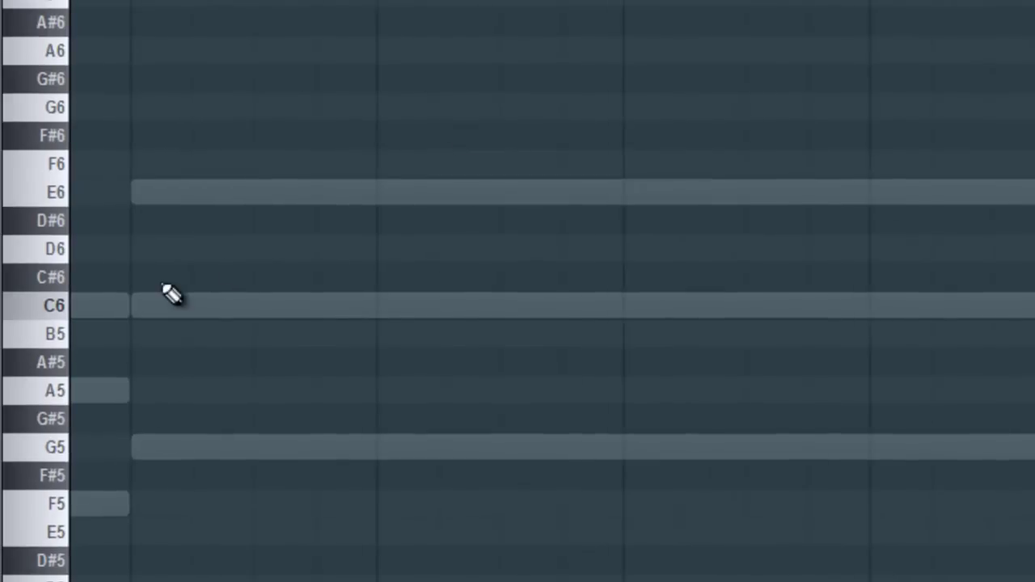
- Add a C6 melody note, then zoom out to show all four chords' A5, F5, C6, G5 notes
{"action": "left_click", "coordinate": [136, 311]}
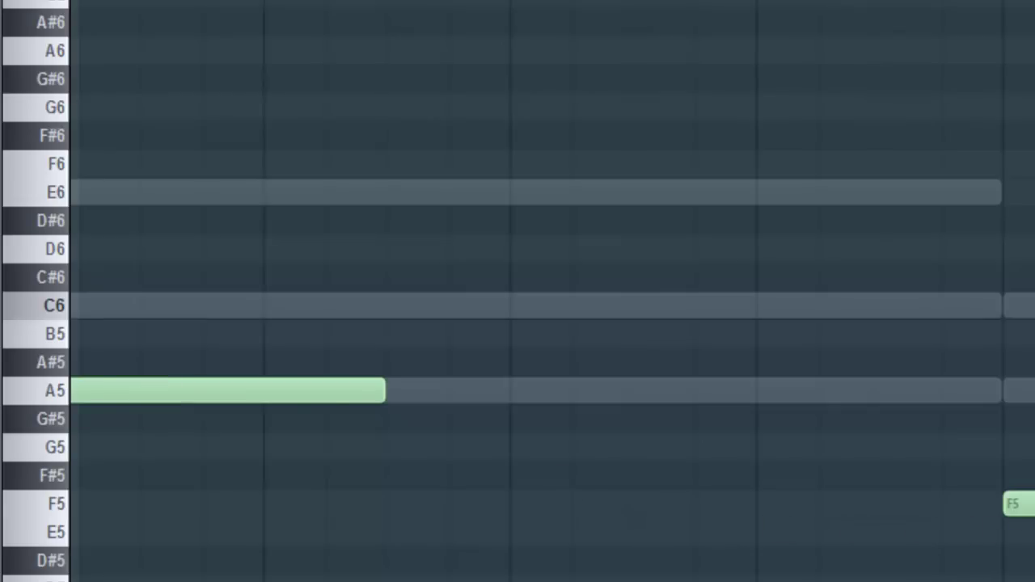
{"action": "scroll", "coordinate": [716, 293], "scroll_direction": "down", "scroll_amount": 2}
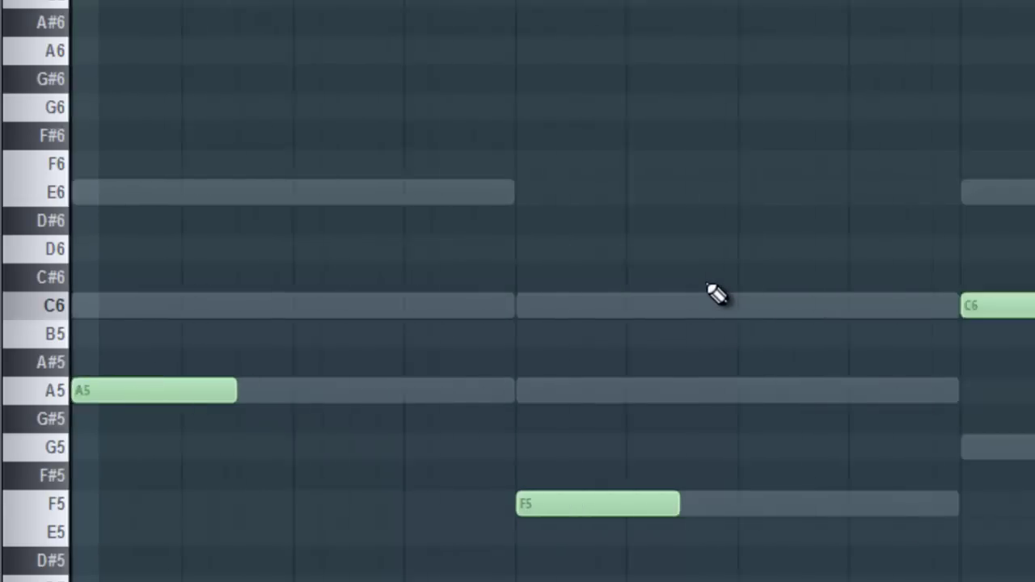
{"action": "scroll", "coordinate": [716, 294], "scroll_direction": "down", "scroll_amount": 2}
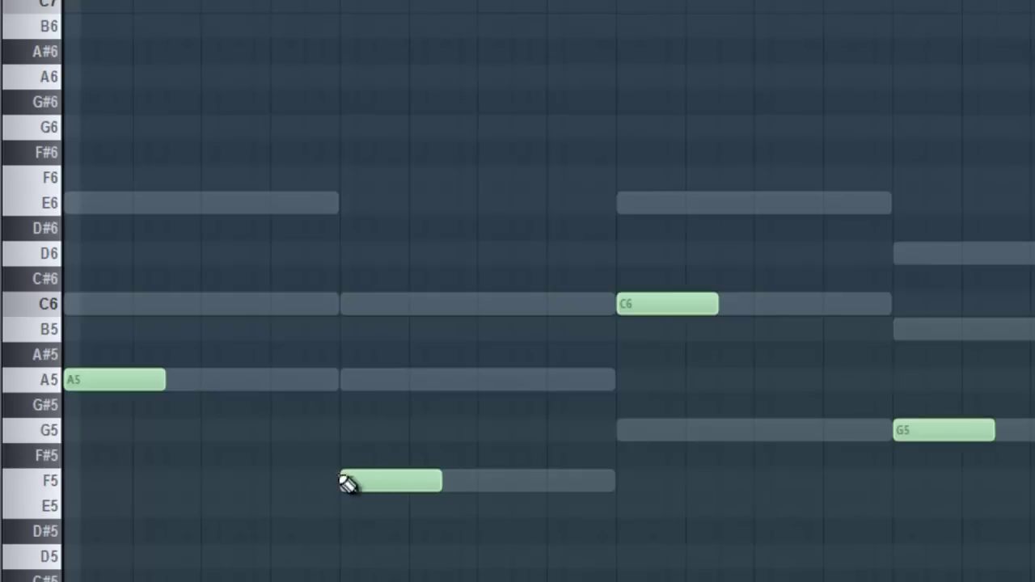
- Add short B5, A5 and G5 passing notes stepping down into the F5
{"action": "left_click", "coordinate": [308, 430]}
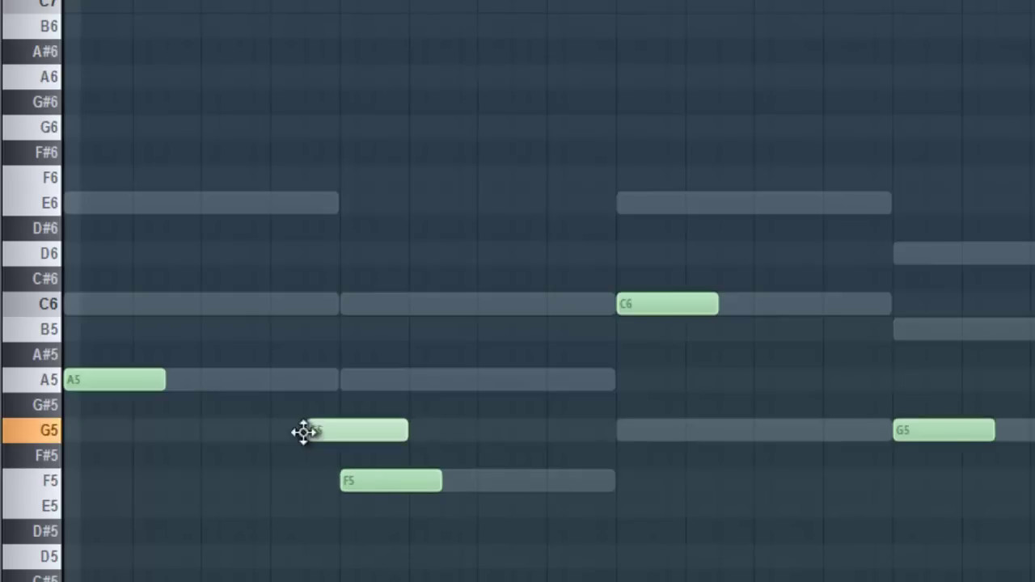
{"action": "left_click_drag", "start_coordinate": [400, 431], "coordinate": [330, 434]}
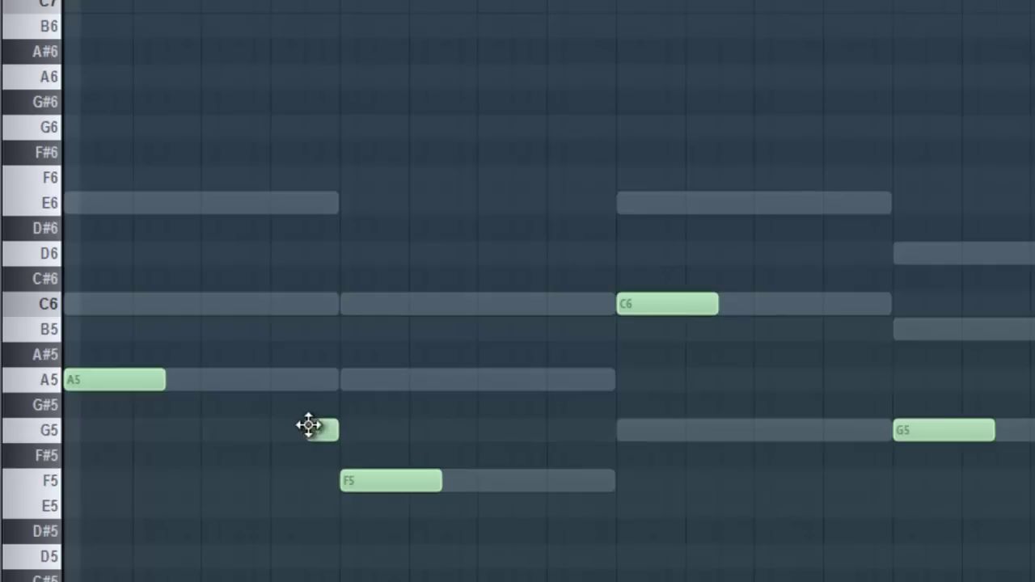
{"action": "left_click", "coordinate": [275, 386]}
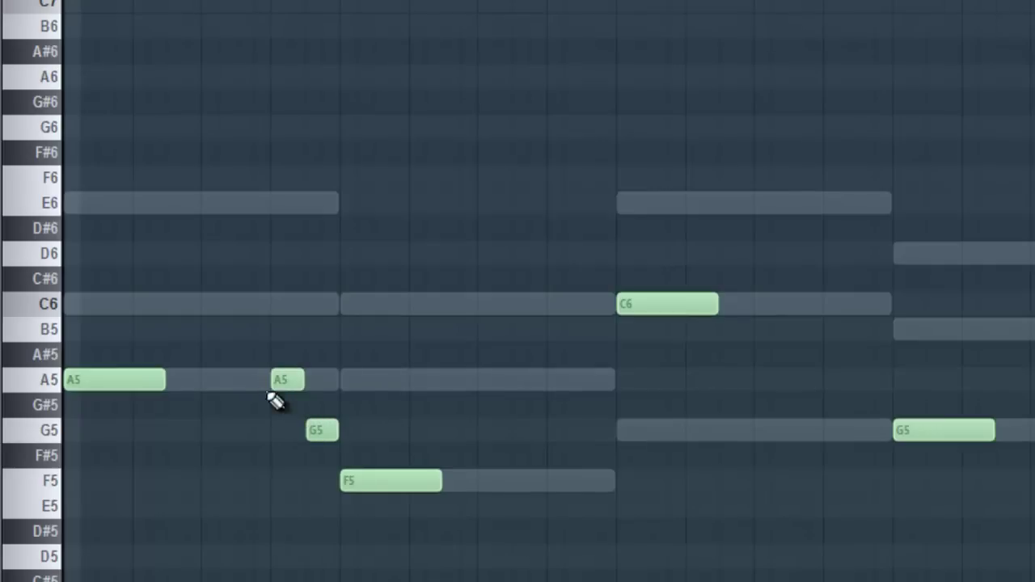
{"action": "left_click", "coordinate": [240, 330]}
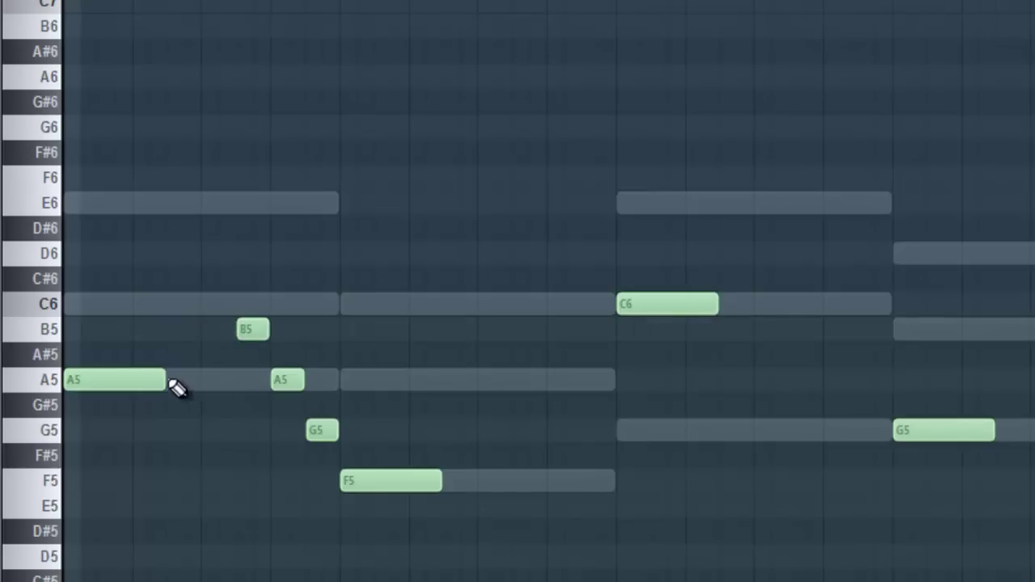
- Stop playback and lengthen the A5, F5 and C6 melody notes
{"action": "left_click_drag", "start_coordinate": [159, 379], "coordinate": [226, 382]}
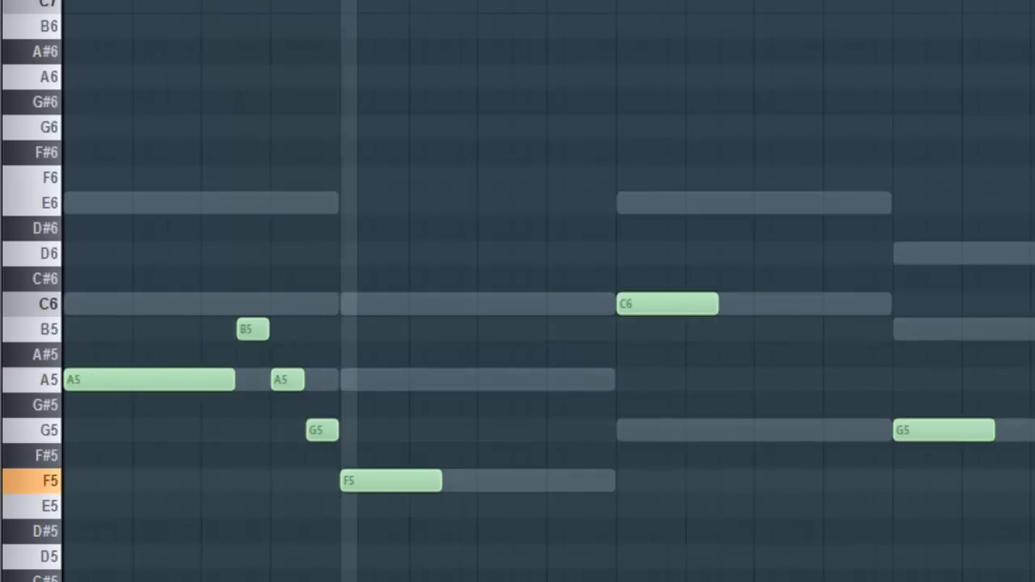
{"action": "key", "text": "space"}
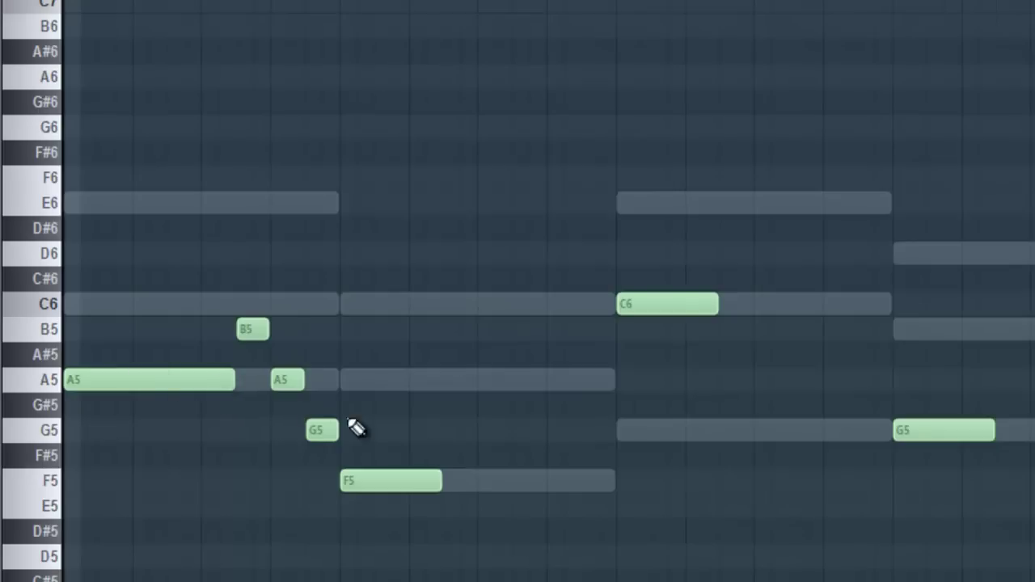
{"action": "left_click_drag", "start_coordinate": [441, 481], "coordinate": [512, 488]}
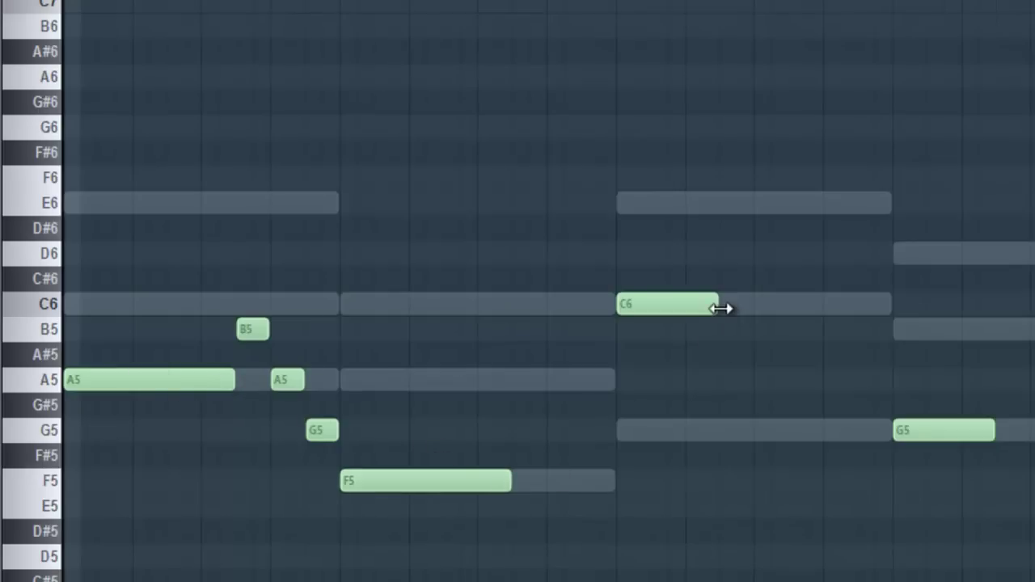
{"action": "left_click_drag", "start_coordinate": [721, 308], "coordinate": [786, 304]}
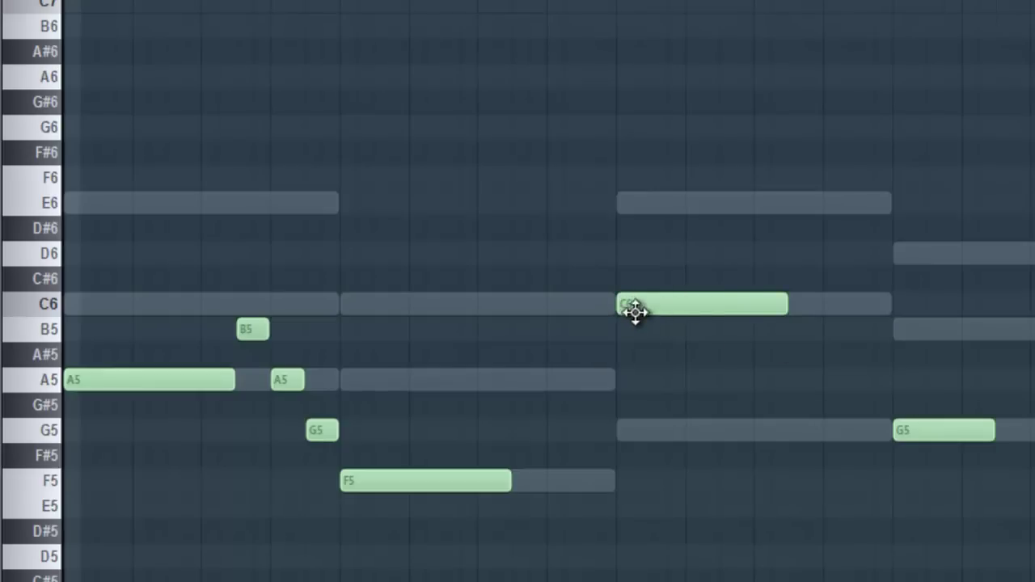
- Add short G5, A5 and B5 notes rising from the F5 into the C6
{"action": "left_click", "coordinate": [585, 330]}
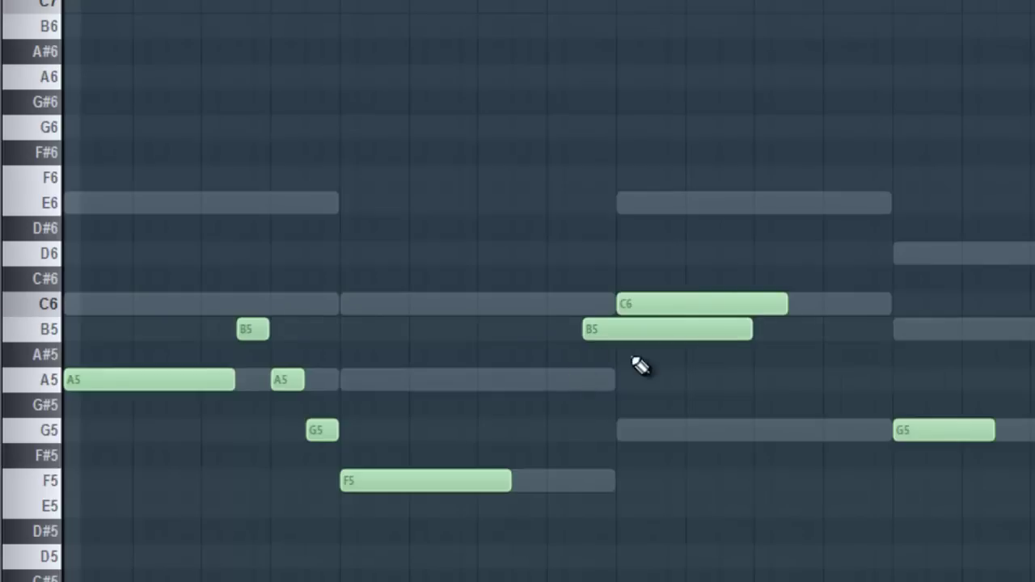
{"action": "left_click_drag", "start_coordinate": [746, 337], "coordinate": [609, 332]}
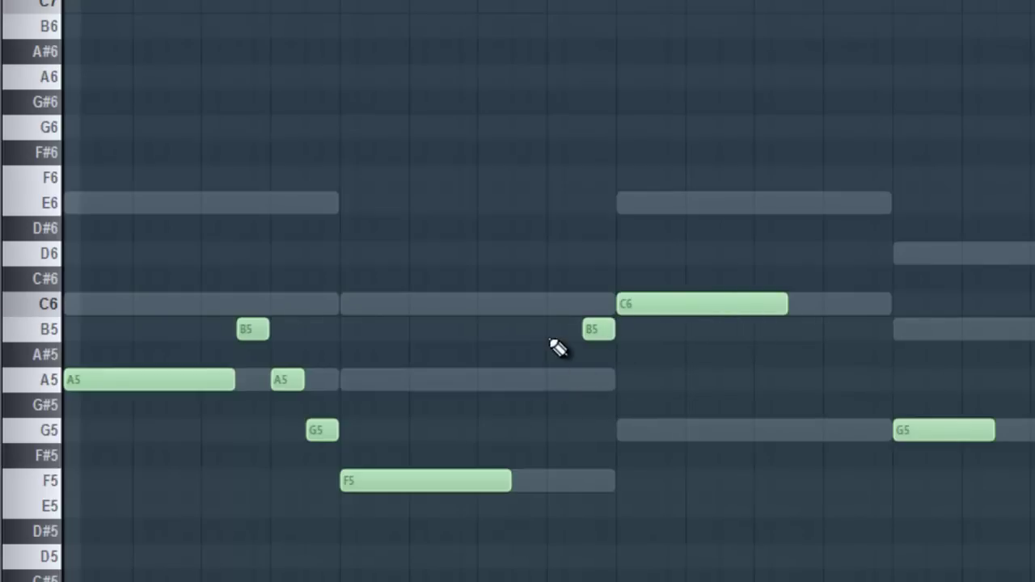
{"action": "left_click", "coordinate": [549, 381]}
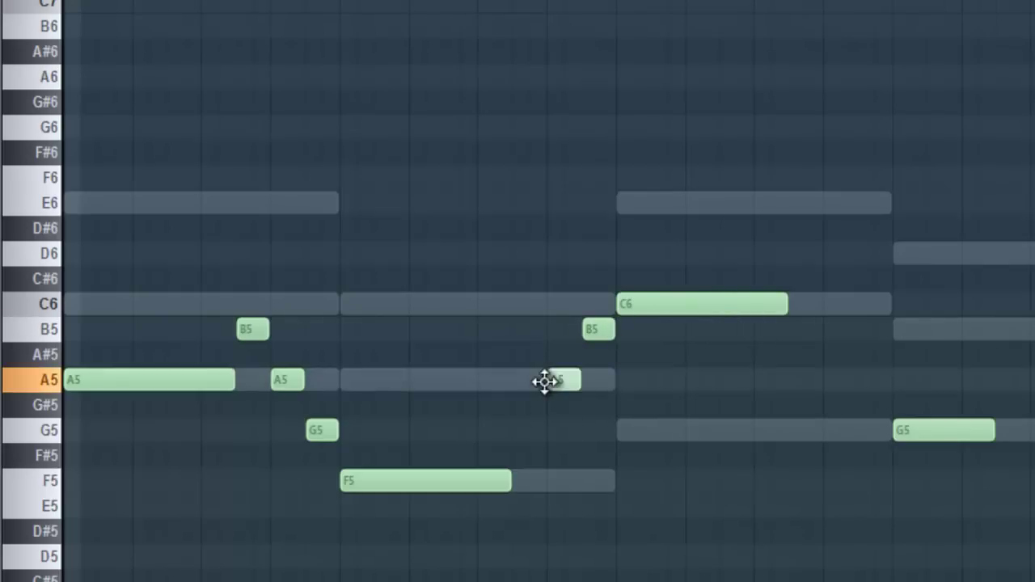
{"action": "left_click", "coordinate": [518, 431]}
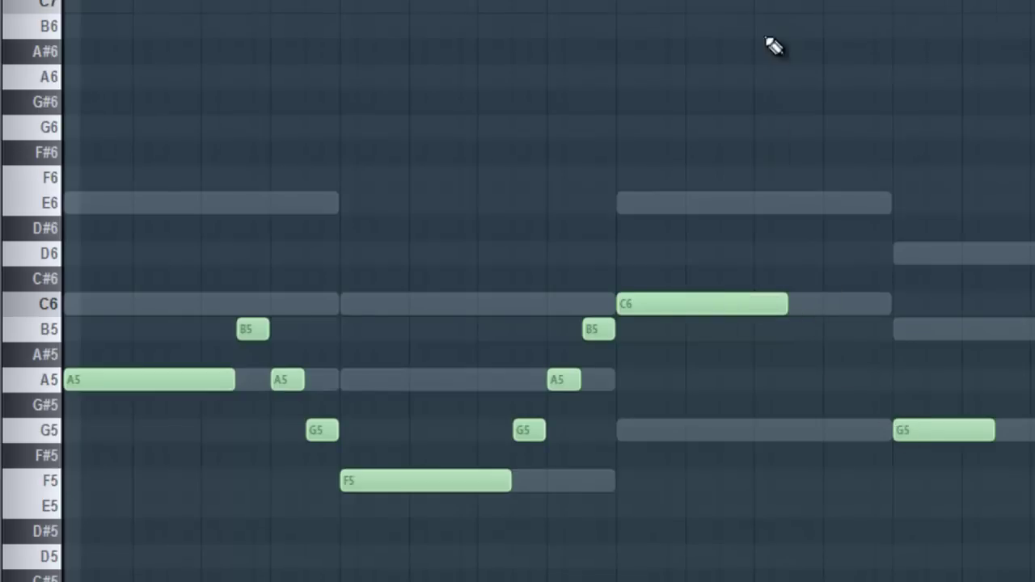
- Fill the gap before the final G5 with short D6, B5 and A5 notes
{"action": "scroll", "coordinate": [547, 291], "scroll_direction": "right", "scroll_amount": 3}
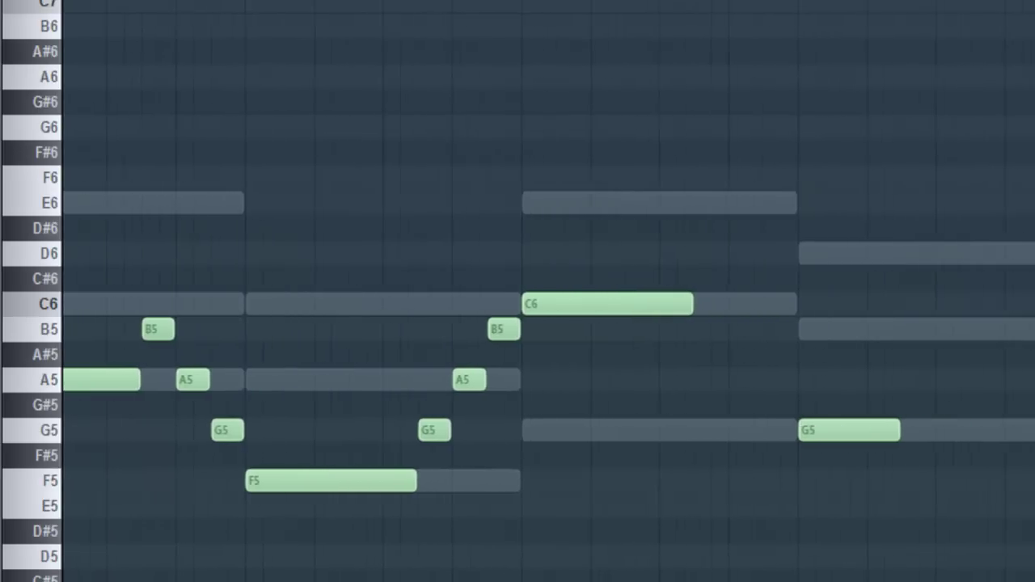
{"action": "scroll", "coordinate": [547, 291], "scroll_direction": "left", "scroll_amount": 3}
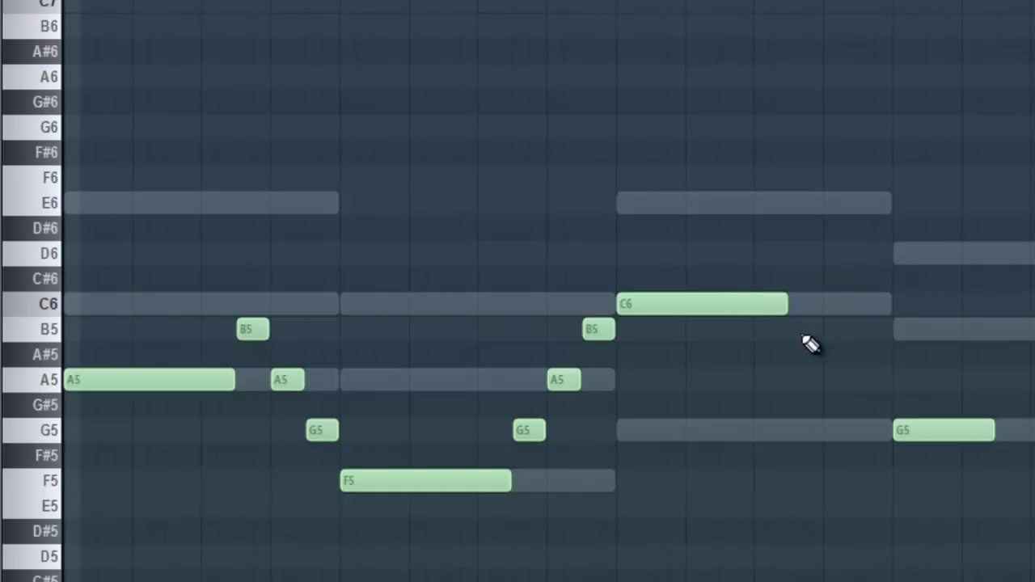
{"action": "left_click", "coordinate": [860, 386]}
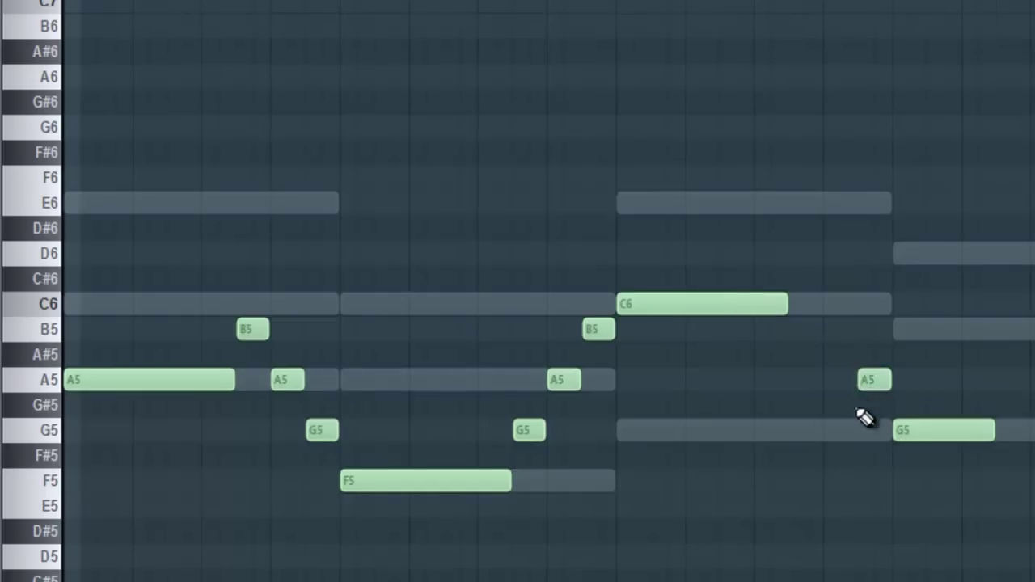
{"action": "left_click", "coordinate": [827, 329]}
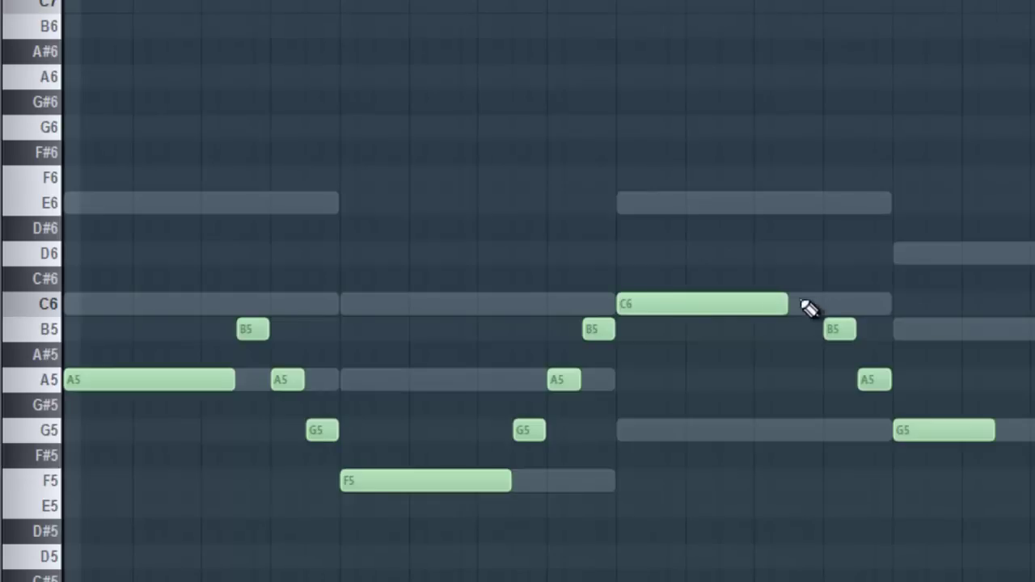
{"action": "left_click", "coordinate": [798, 254]}
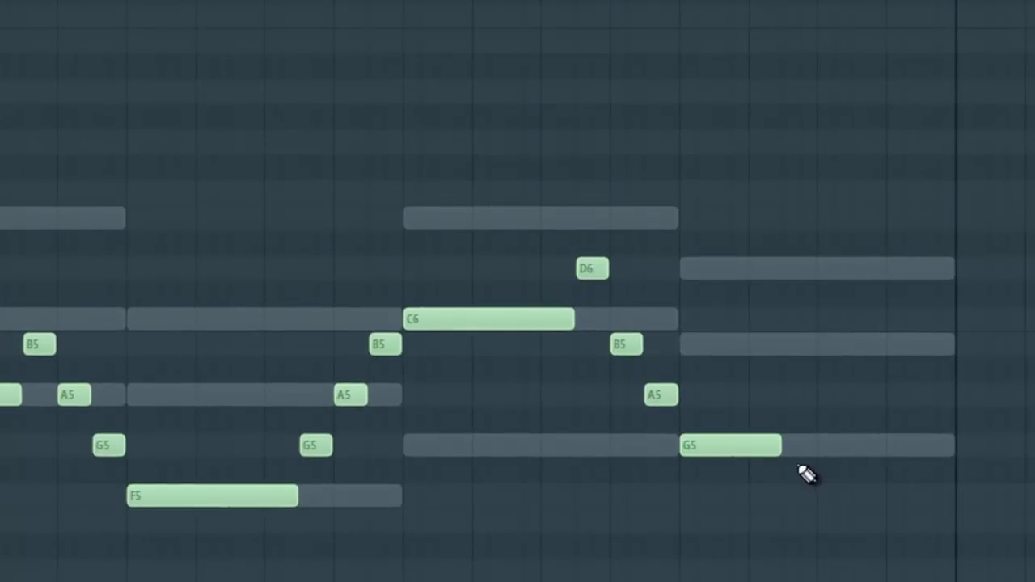
- Lengthen the final G5 note and place a short A5 note after it
{"action": "left_click_drag", "start_coordinate": [779, 444], "coordinate": [816, 445]}
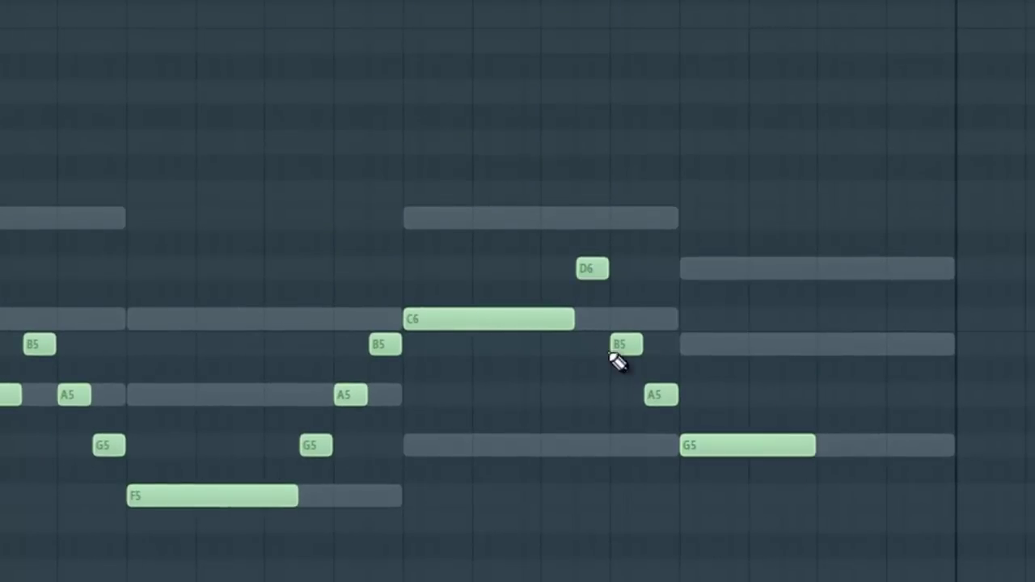
{"action": "left_click", "coordinate": [822, 396]}
{"action": "left_click_drag", "start_coordinate": [948, 396], "coordinate": [846, 401]}
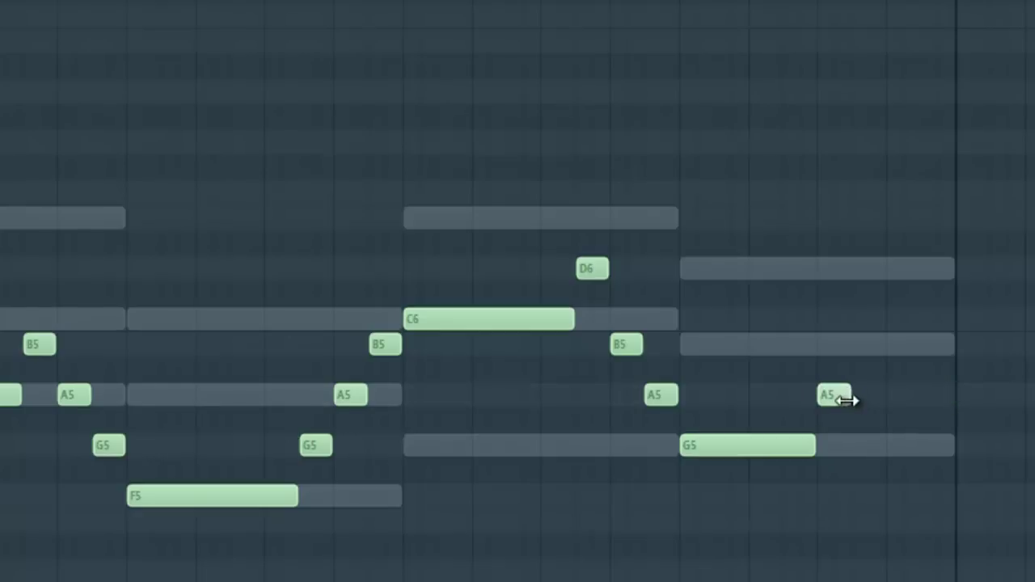
- Add B5, C6 and a closing B5 note after the A5
{"action": "left_click", "coordinate": [860, 346]}
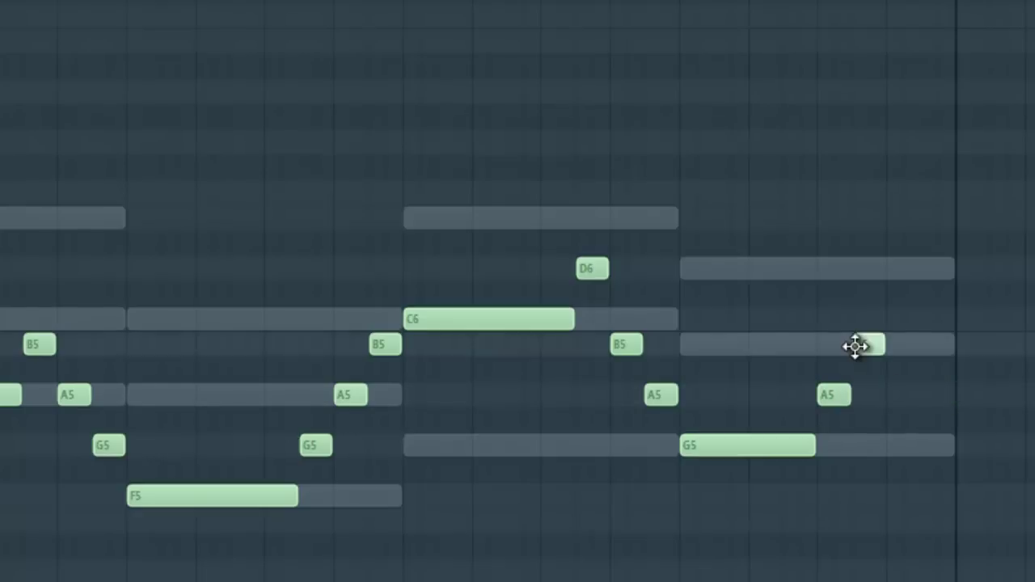
{"action": "left_click", "coordinate": [894, 319]}
{"action": "left_click", "coordinate": [930, 346]}
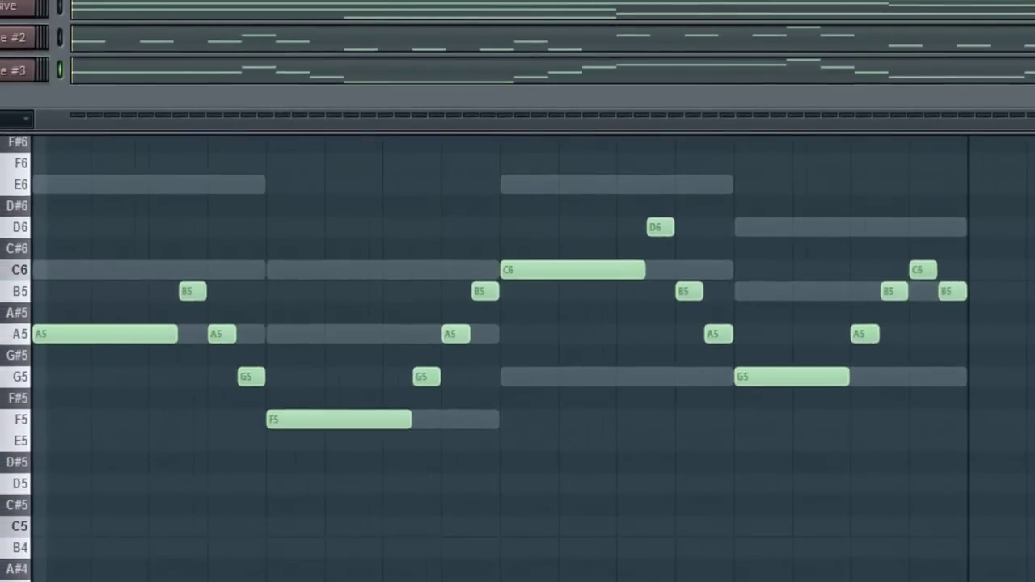
{"action": "key", "text": "space"}
{"action": "key", "text": "space"}
- Transpose all melody notes up an octave, play the bassline, and open Massive #2's channel settings
{"action": "key", "text": "F7"}
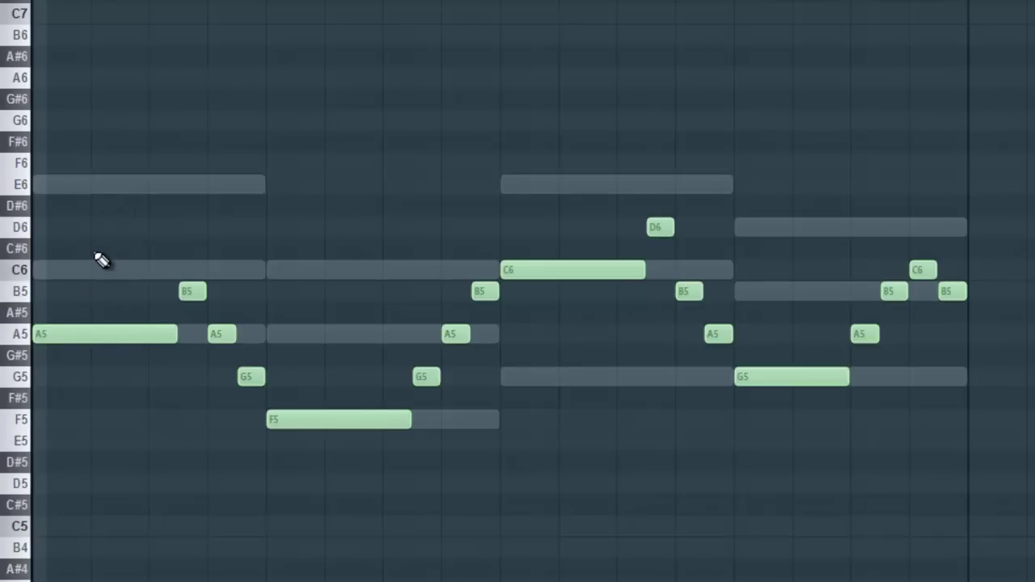
{"action": "key", "text": "ctrl+Up"}
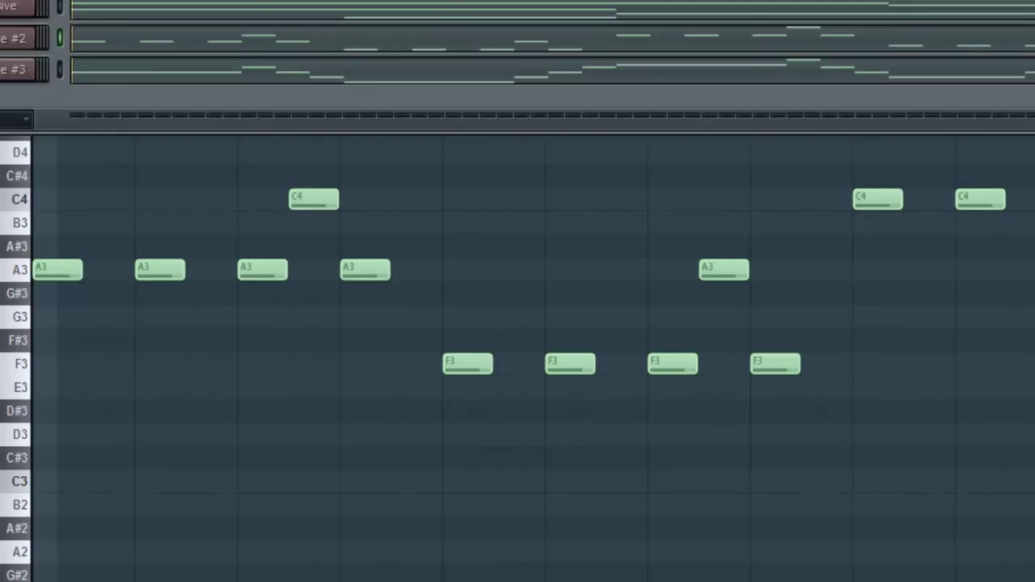
{"action": "key", "text": "space"}
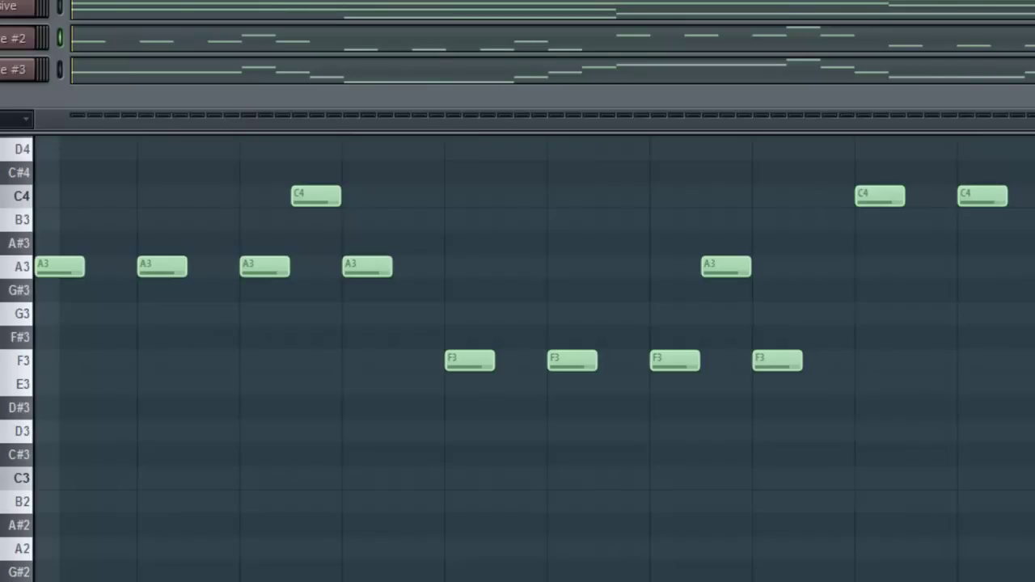
{"action": "left_click", "coordinate": [415, 7]}
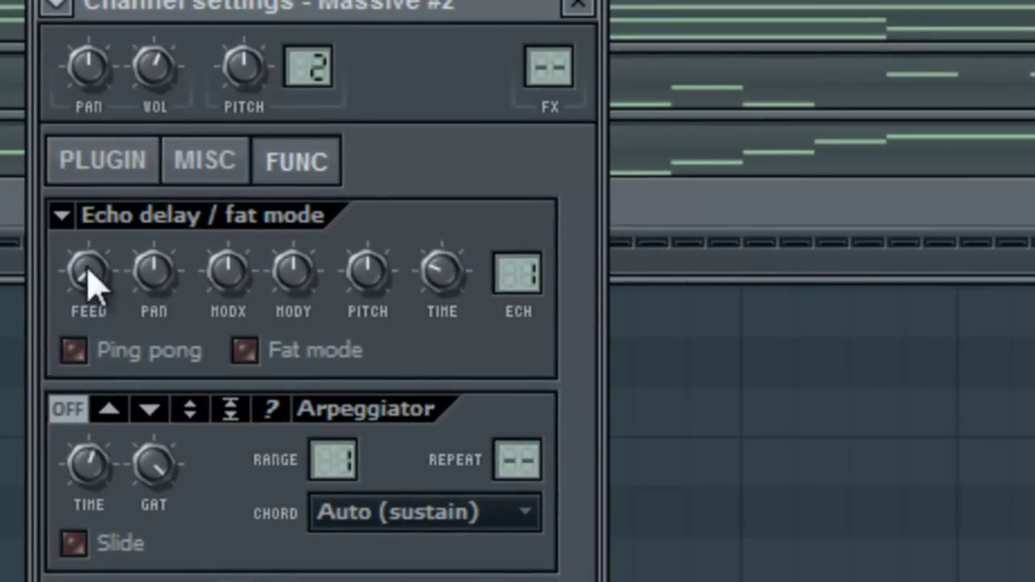
- Turn up the FEED knob in the Massive #2 echo delay settings
{"action": "left_click_drag", "start_coordinate": [88, 273], "coordinate": [70, 203]}
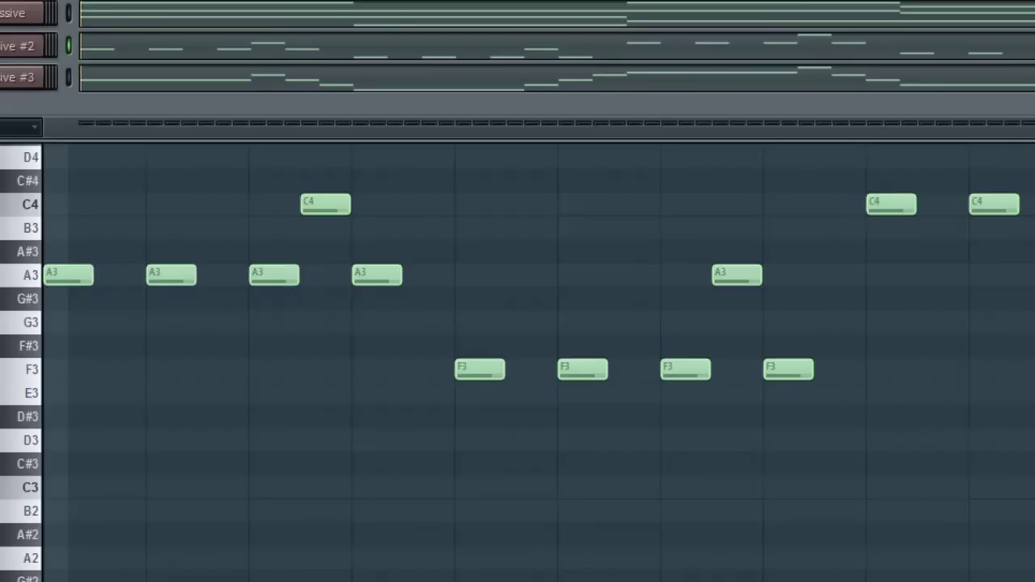
{"action": "key", "text": "space"}
{"action": "key", "text": "space"}
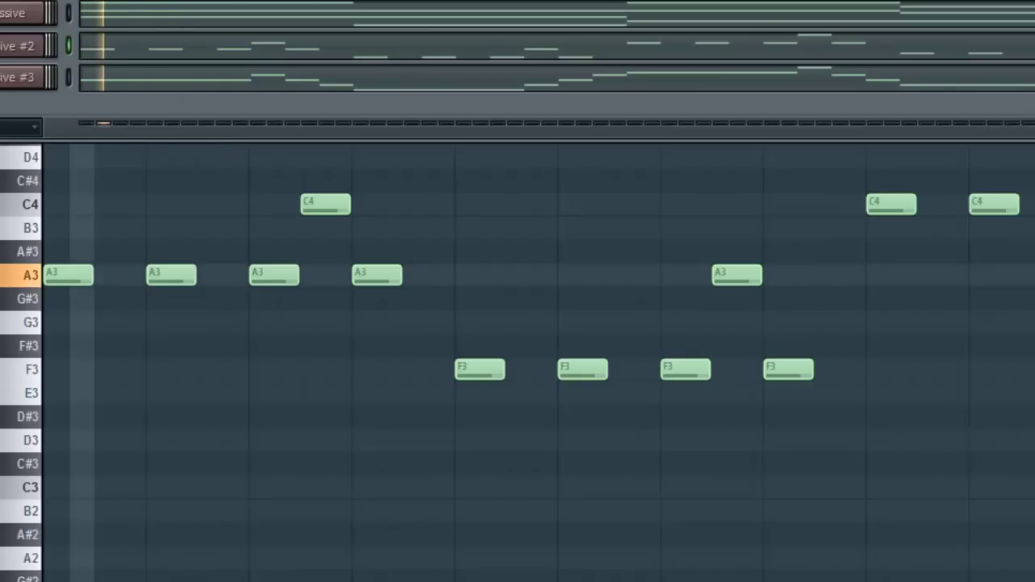